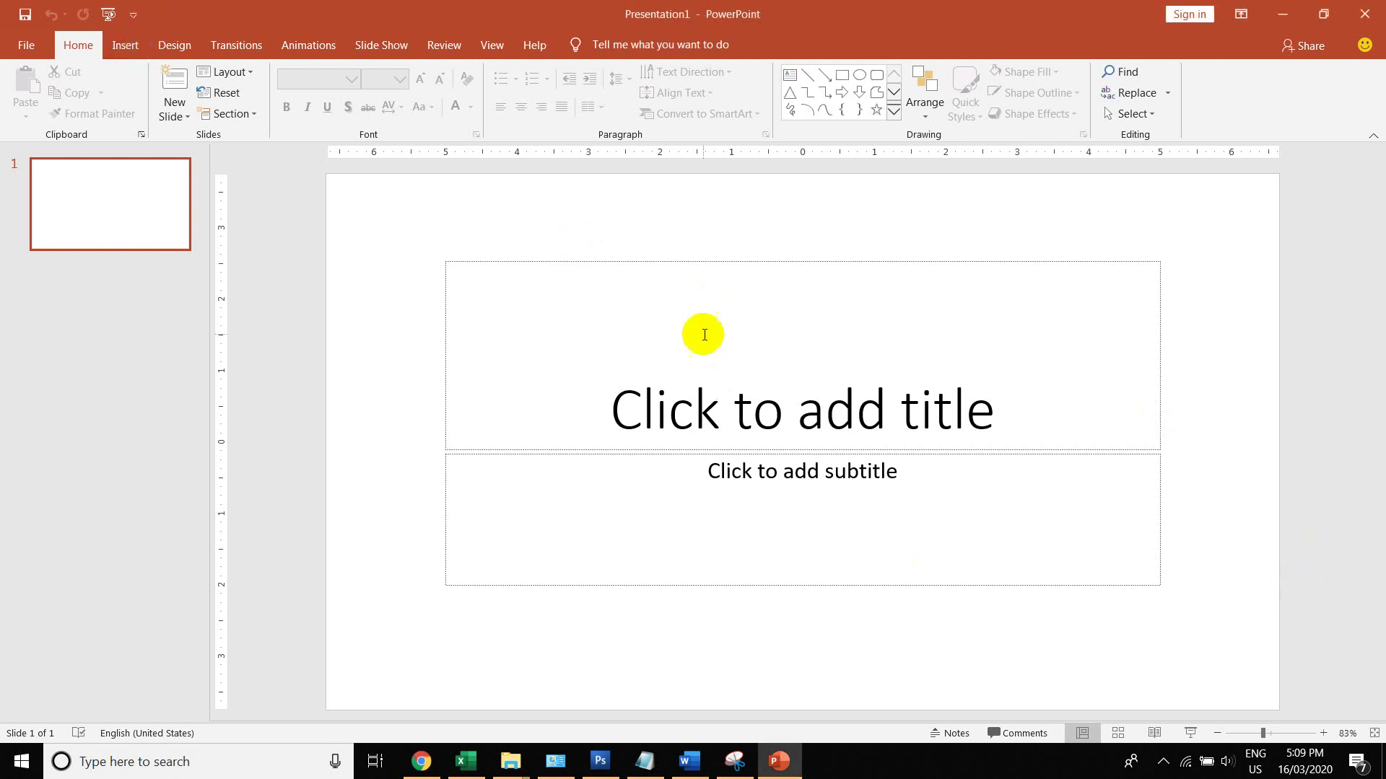
Step: Open the Office Add-ins store from Insert > My Add-ins
{"action": "left_click", "coordinate": [127, 46]}
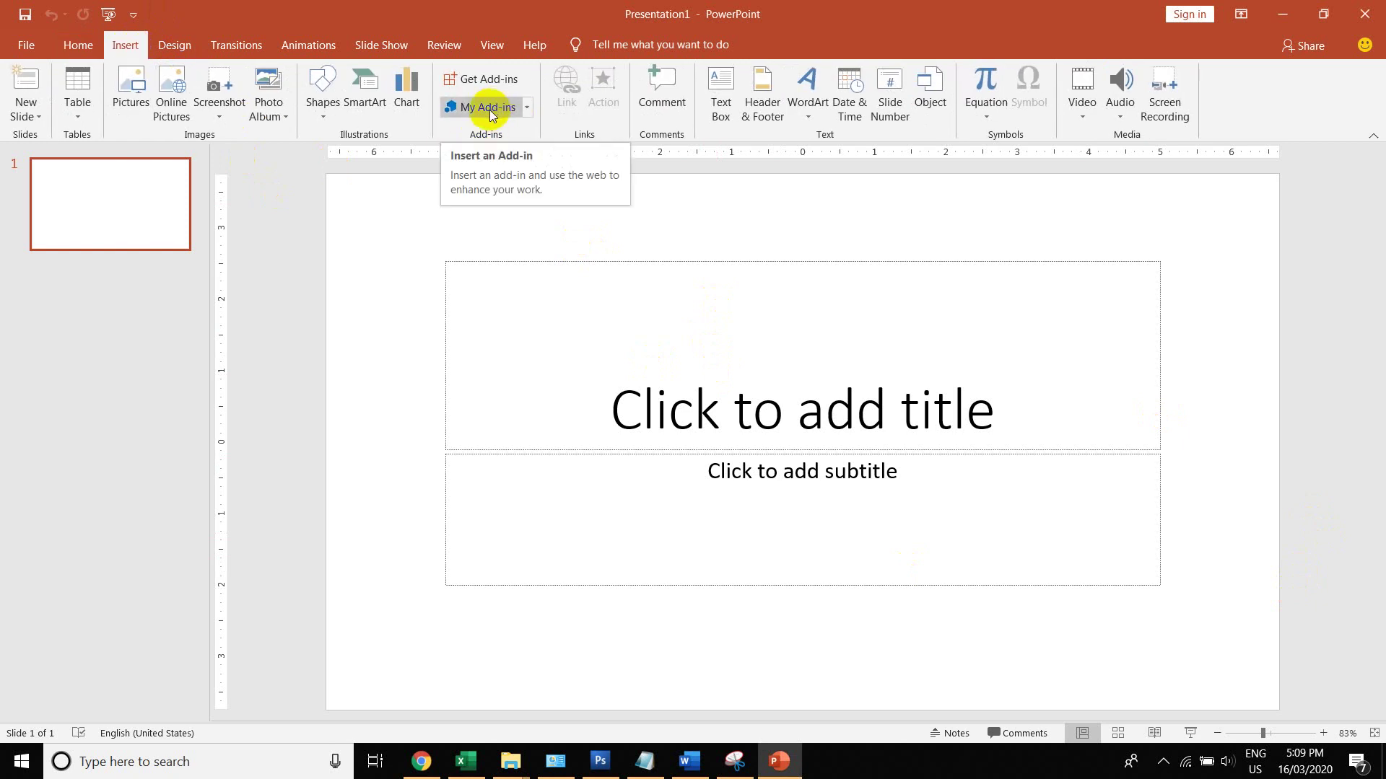
{"action": "left_click", "coordinate": [489, 109]}
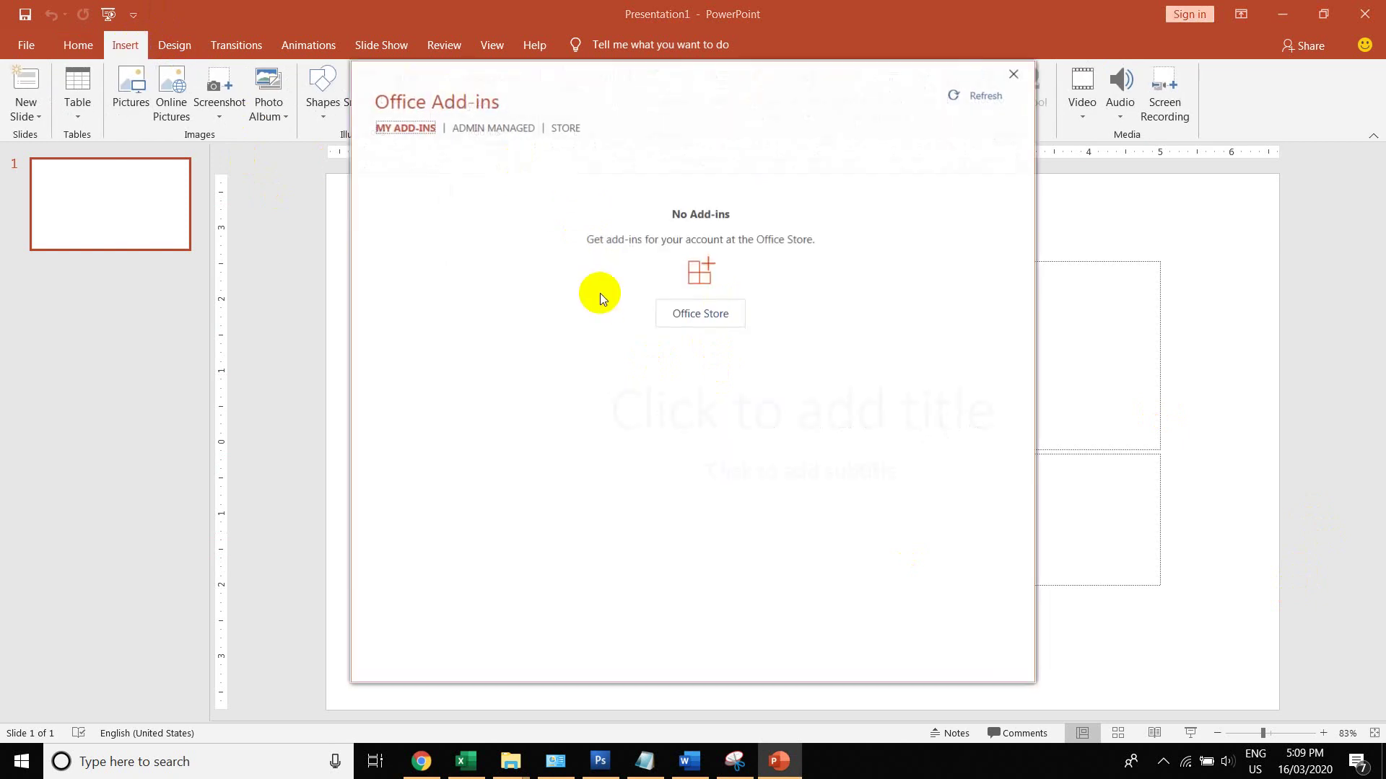
{"action": "left_click", "coordinate": [565, 130]}
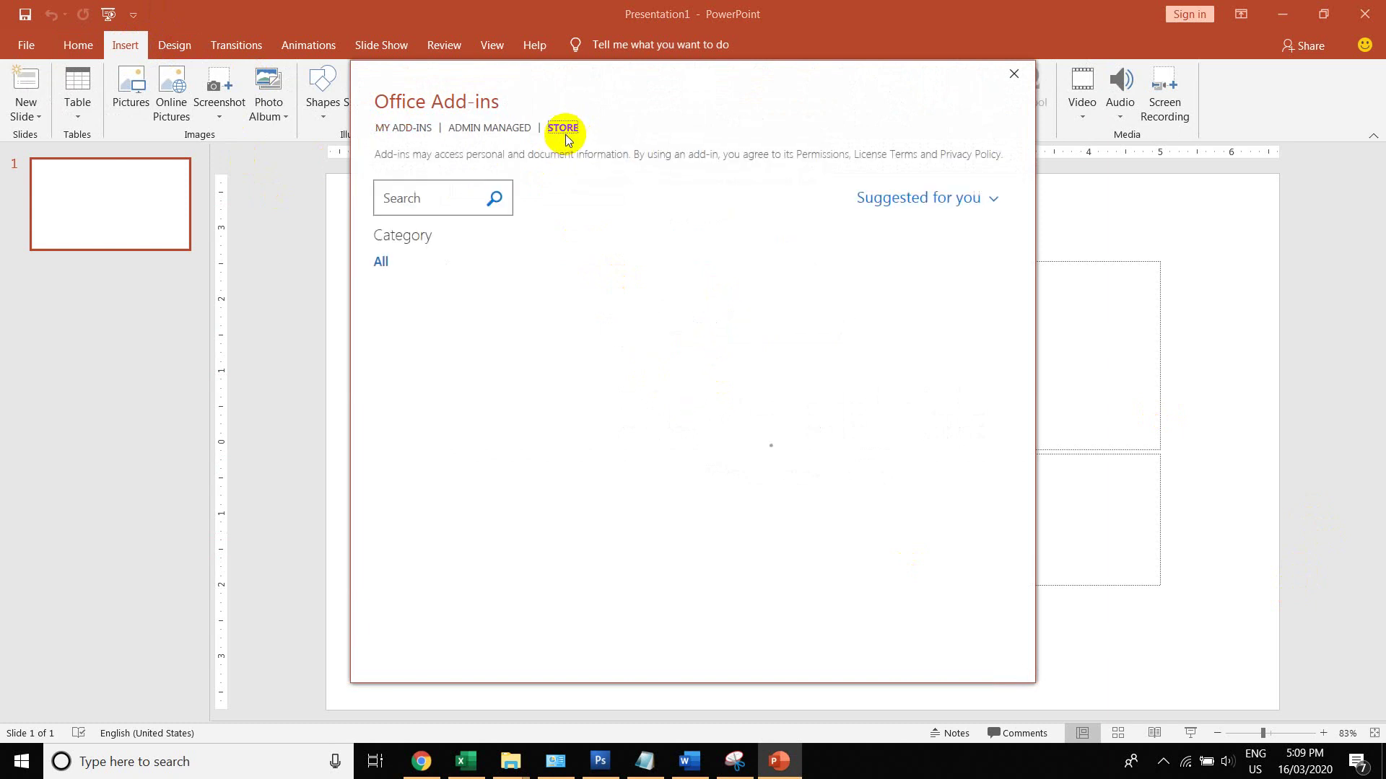
{"action": "scroll", "coordinate": [566, 331], "scroll_direction": "down", "scroll_amount": 2}
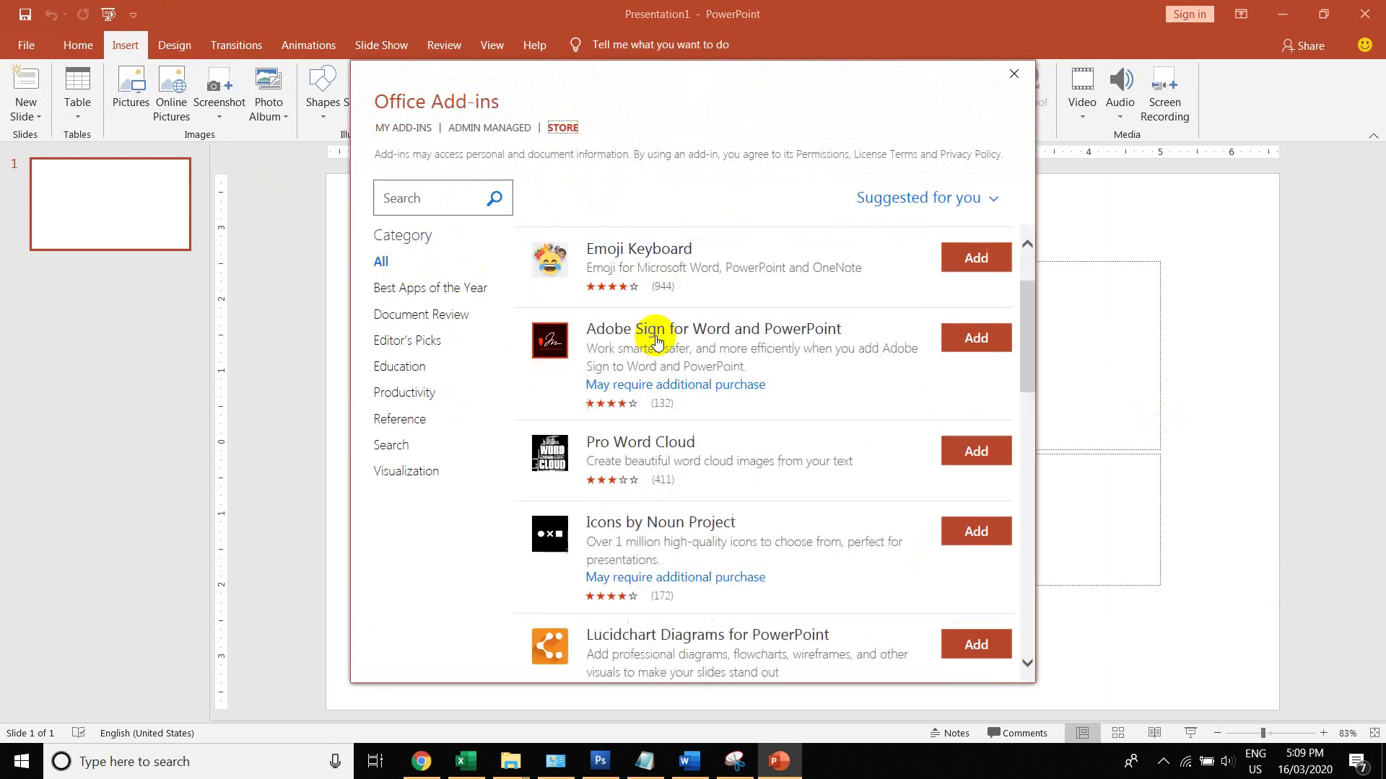
{"action": "scroll", "coordinate": [565, 331], "scroll_direction": "down", "scroll_amount": 1}
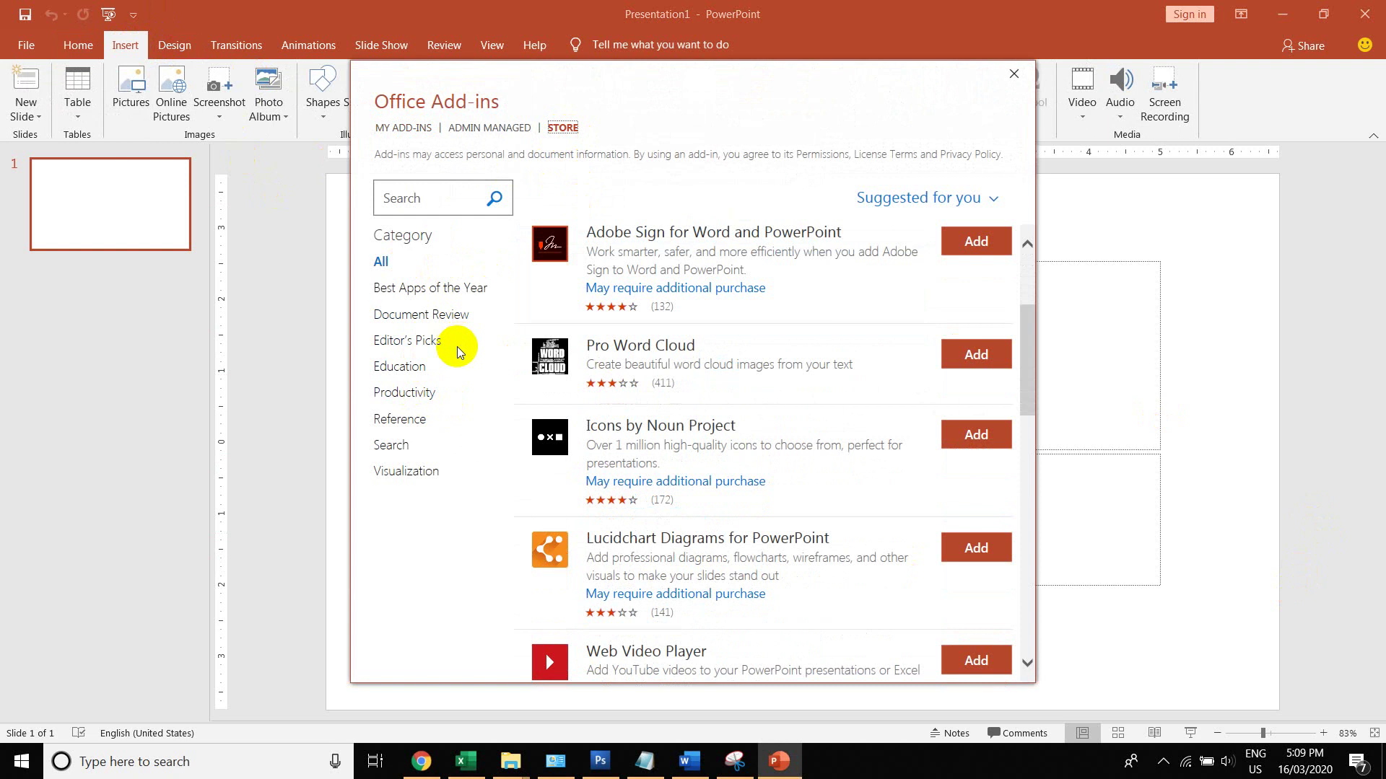
Step: Filter by Best Apps of the Year, then return to All and scroll to Pixton Comic Characters
{"action": "left_click", "coordinate": [447, 287]}
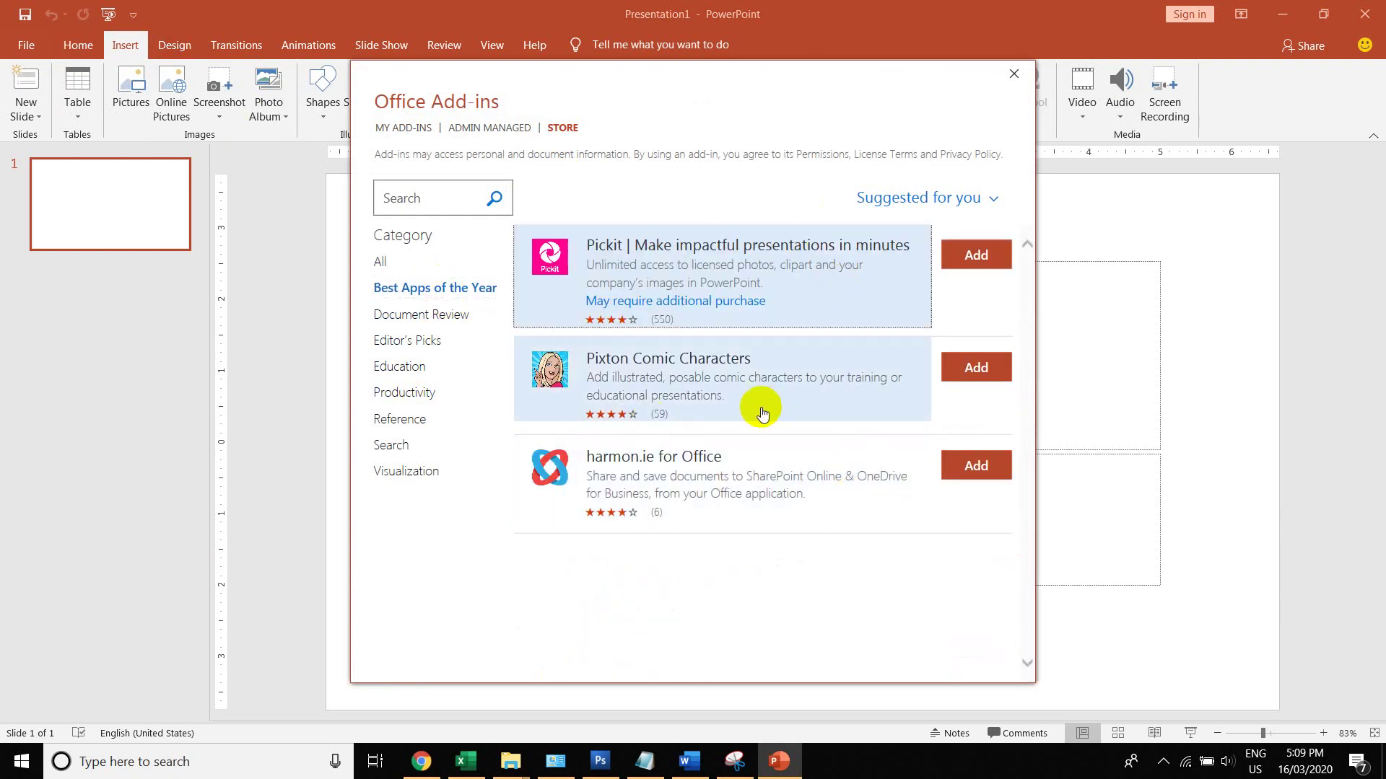
{"action": "left_click", "coordinate": [381, 262]}
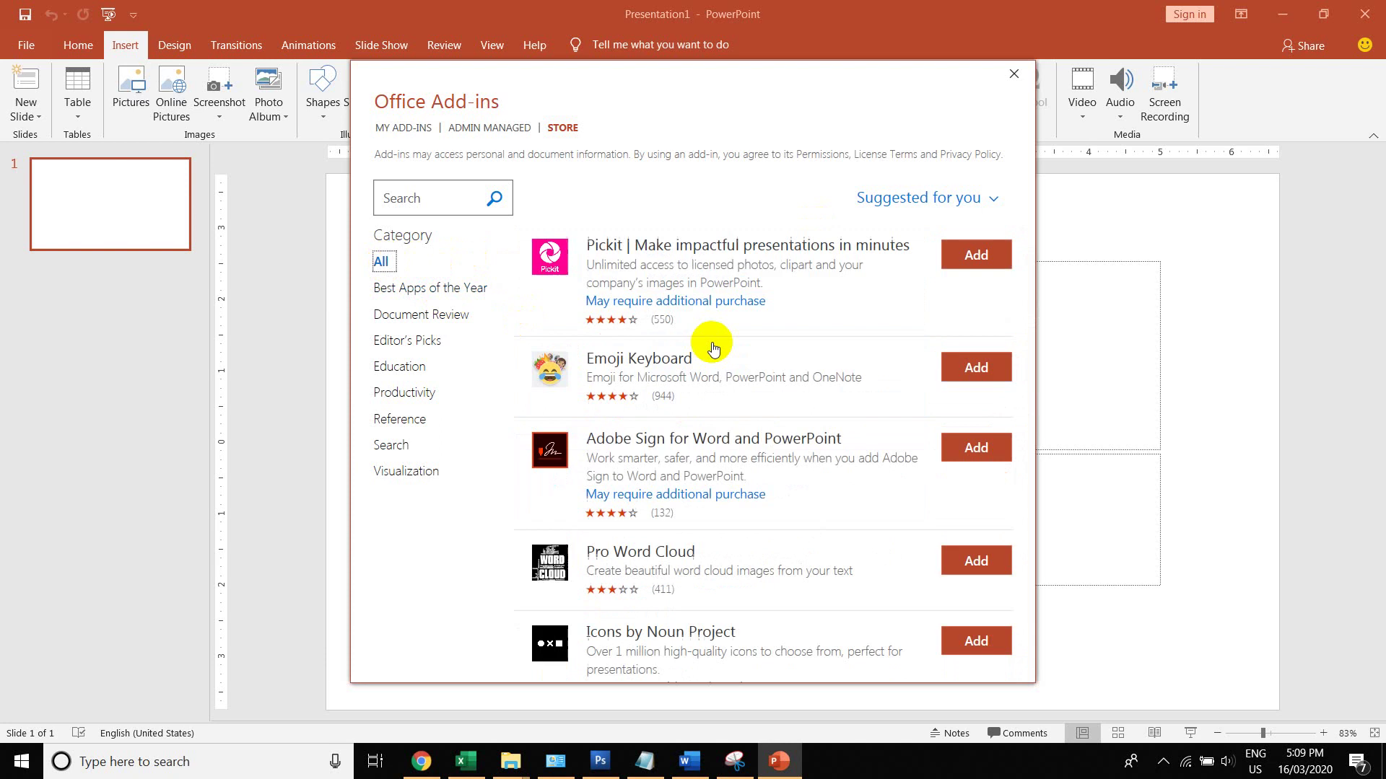
{"action": "scroll", "coordinate": [722, 369], "scroll_direction": "down", "scroll_amount": 2}
{"action": "scroll", "coordinate": [722, 369], "scroll_direction": "down", "scroll_amount": 2}
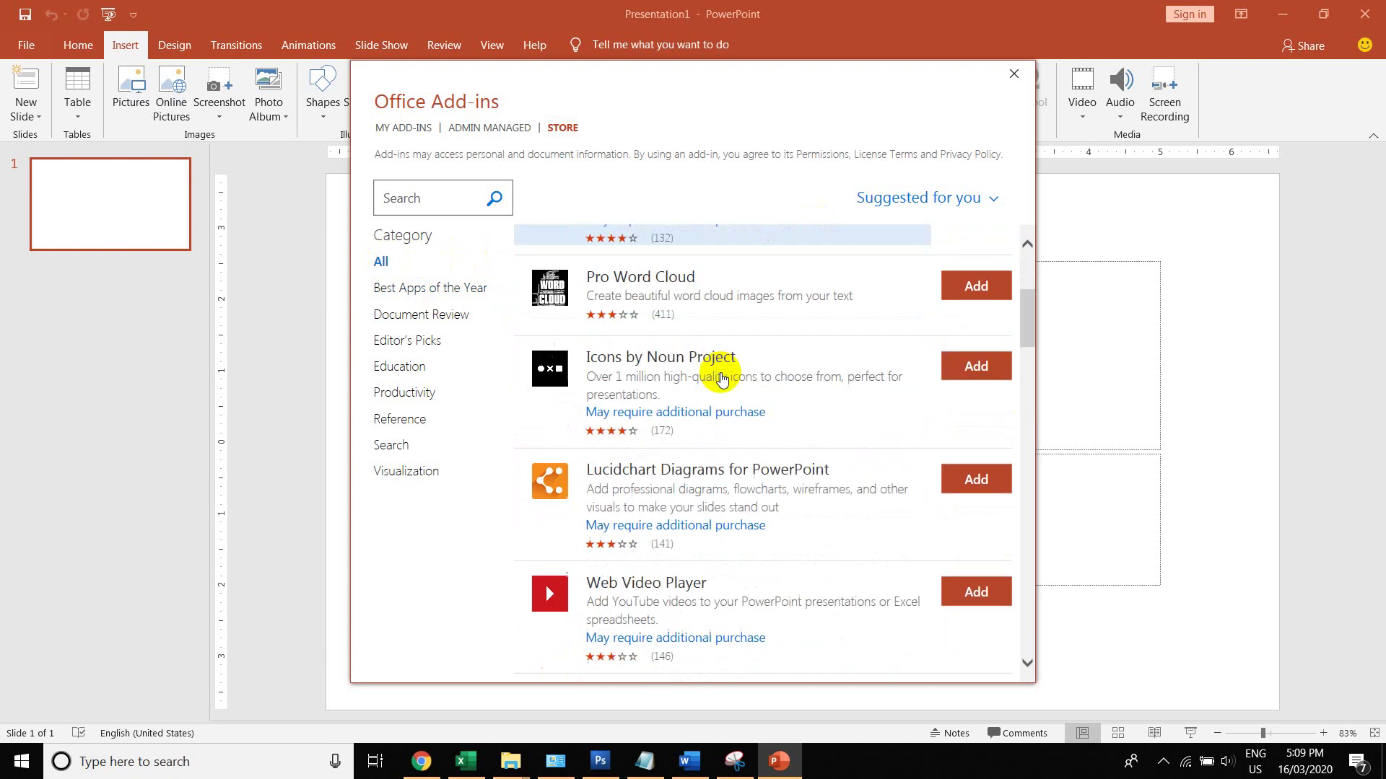
{"action": "scroll", "coordinate": [721, 369], "scroll_direction": "down", "scroll_amount": 2}
{"action": "scroll", "coordinate": [722, 388], "scroll_direction": "down", "scroll_amount": 1}
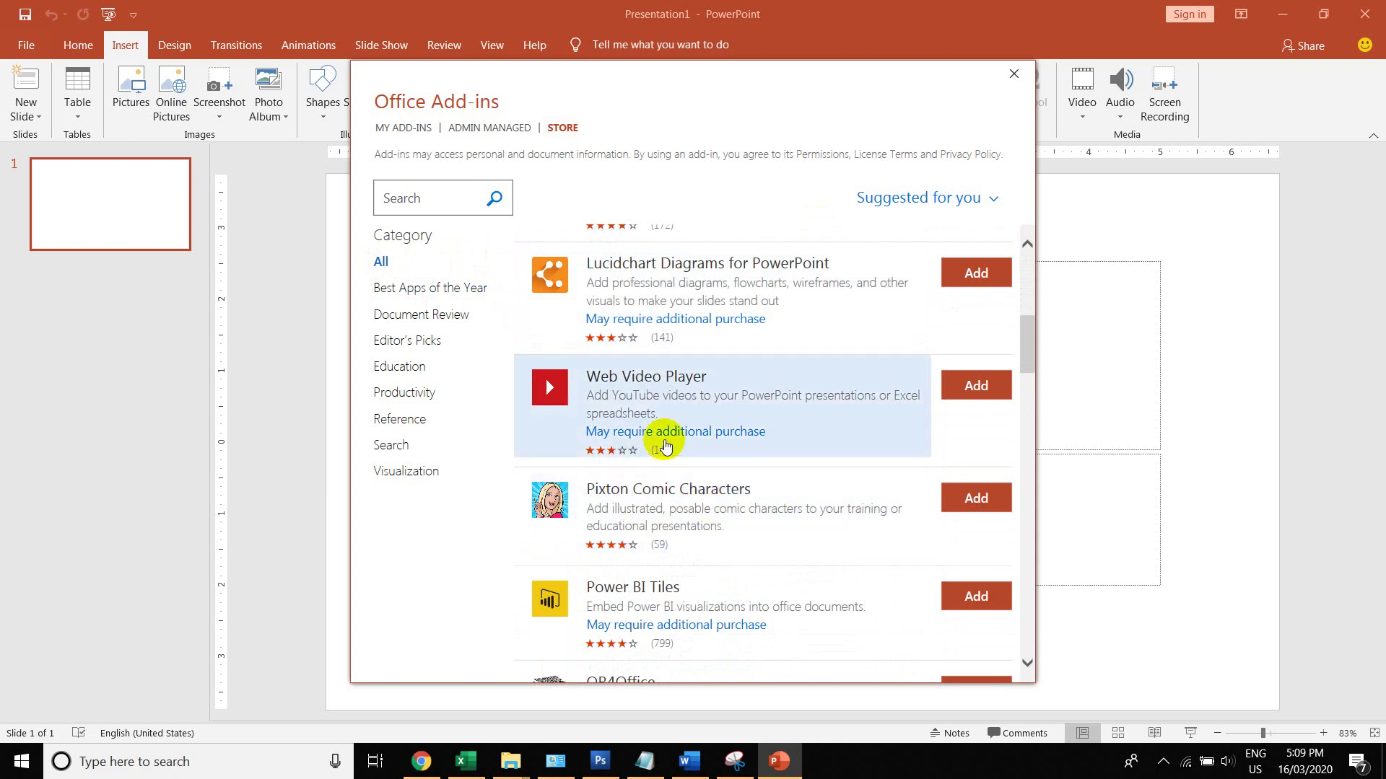
{"action": "scroll", "coordinate": [663, 538], "scroll_direction": "down", "scroll_amount": 2}
{"action": "scroll", "coordinate": [663, 538], "scroll_direction": "down", "scroll_amount": 3}
{"action": "scroll", "coordinate": [660, 538], "scroll_direction": "down", "scroll_amount": 2}
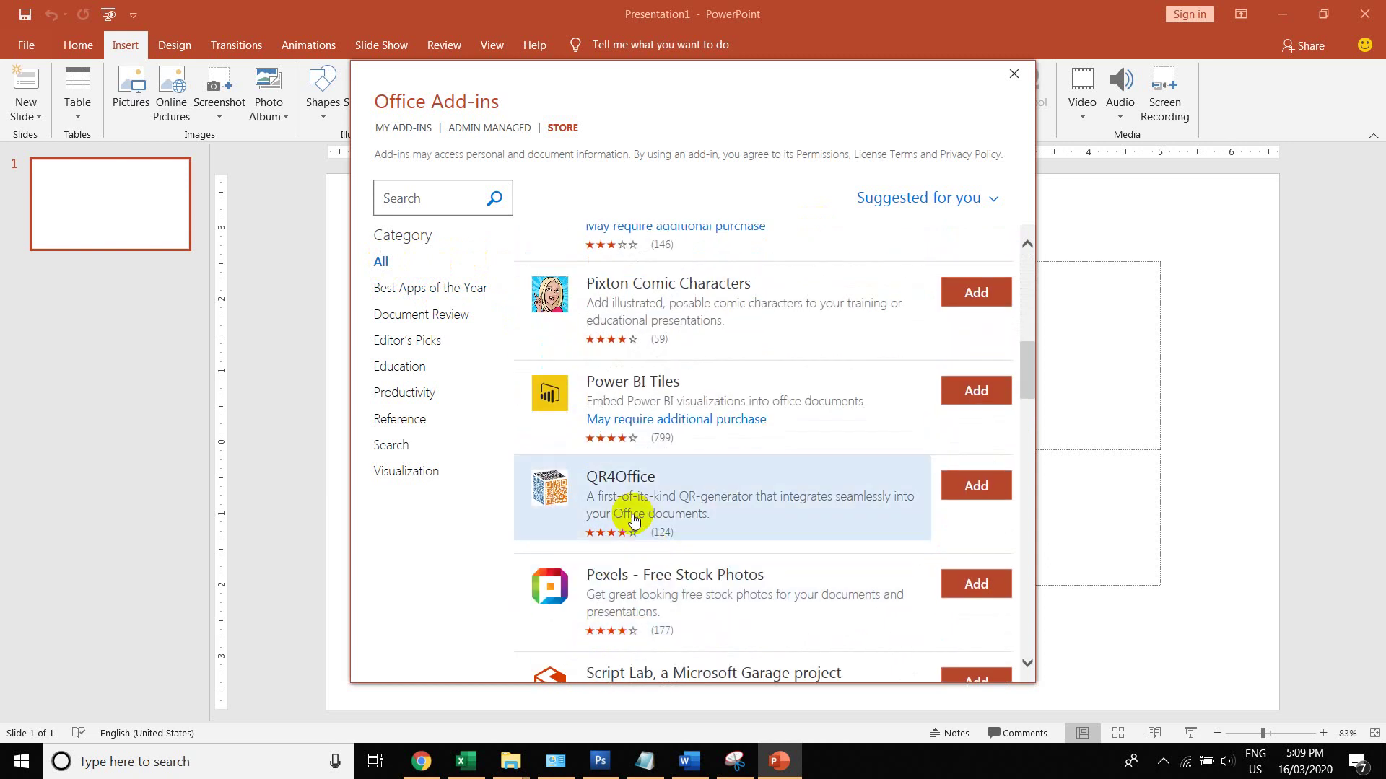
{"action": "scroll", "coordinate": [670, 534], "scroll_direction": "down", "scroll_amount": 2}
{"action": "scroll", "coordinate": [670, 519], "scroll_direction": "down", "scroll_amount": 2}
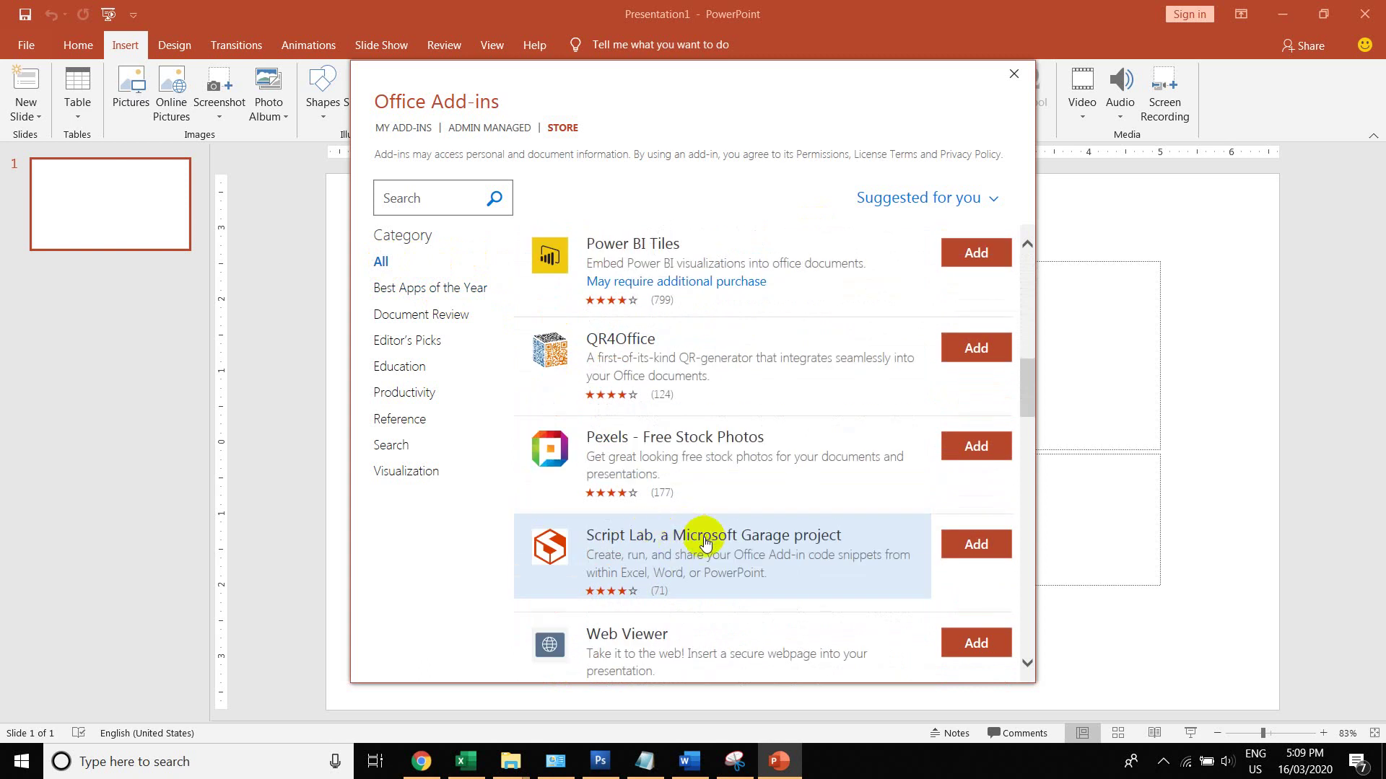
{"action": "scroll", "coordinate": [765, 476], "scroll_direction": "up", "scroll_amount": 2}
{"action": "scroll", "coordinate": [774, 474], "scroll_direction": "up", "scroll_amount": 7}
{"action": "scroll", "coordinate": [773, 475], "scroll_direction": "up", "scroll_amount": 1}
{"action": "scroll", "coordinate": [772, 480], "scroll_direction": "up", "scroll_amount": 2}
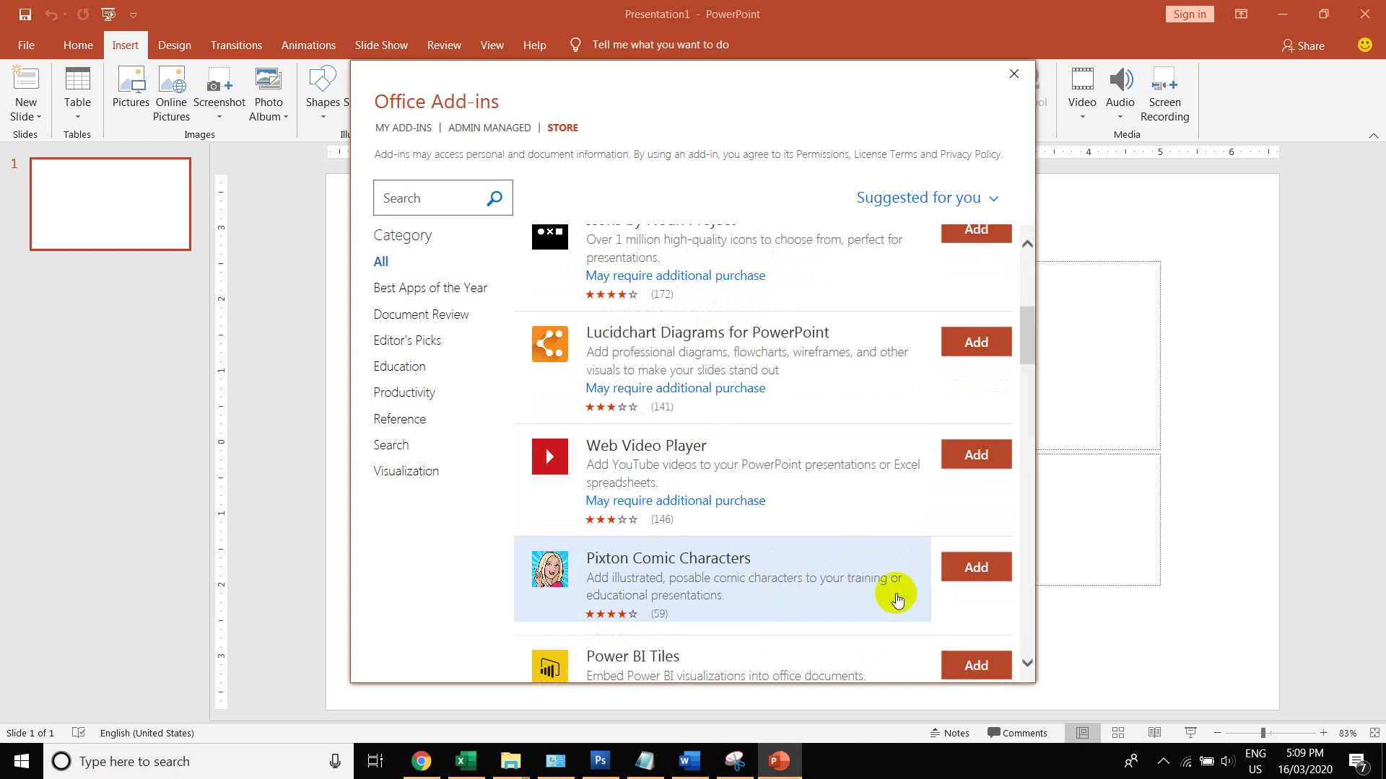
Step: Add Pixton Comic Characters, agree to its terms, and dismiss the welcome callout
{"action": "left_click", "coordinate": [973, 575]}
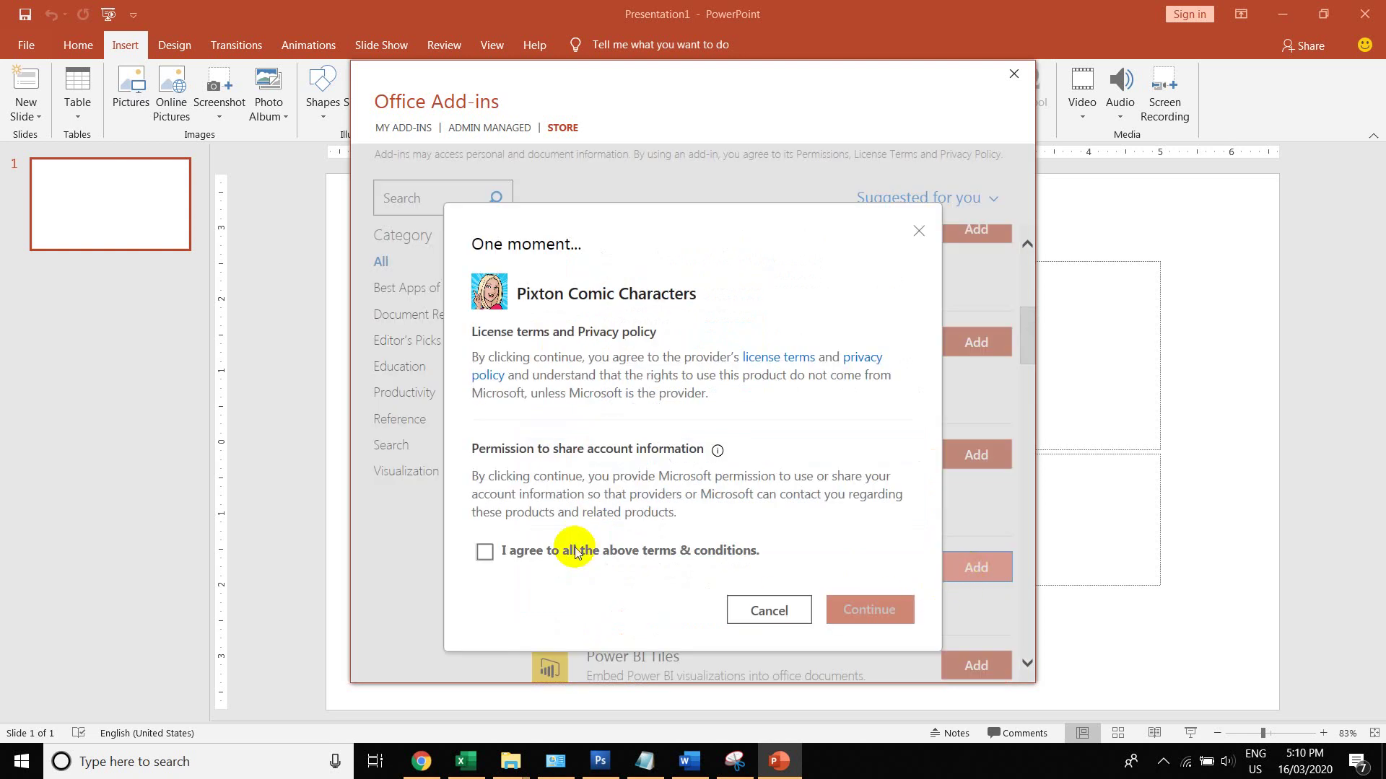
{"action": "left_click", "coordinate": [508, 554]}
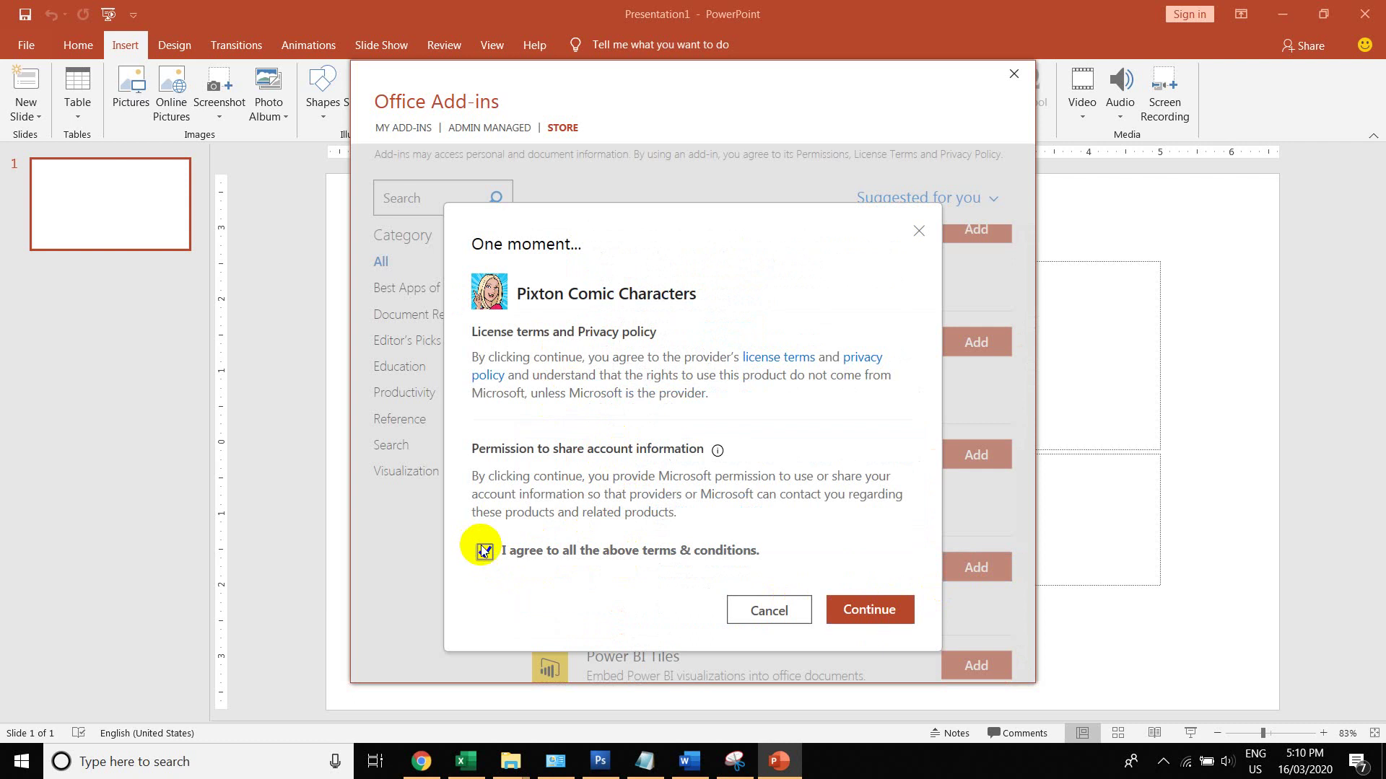
{"action": "left_click", "coordinate": [859, 604]}
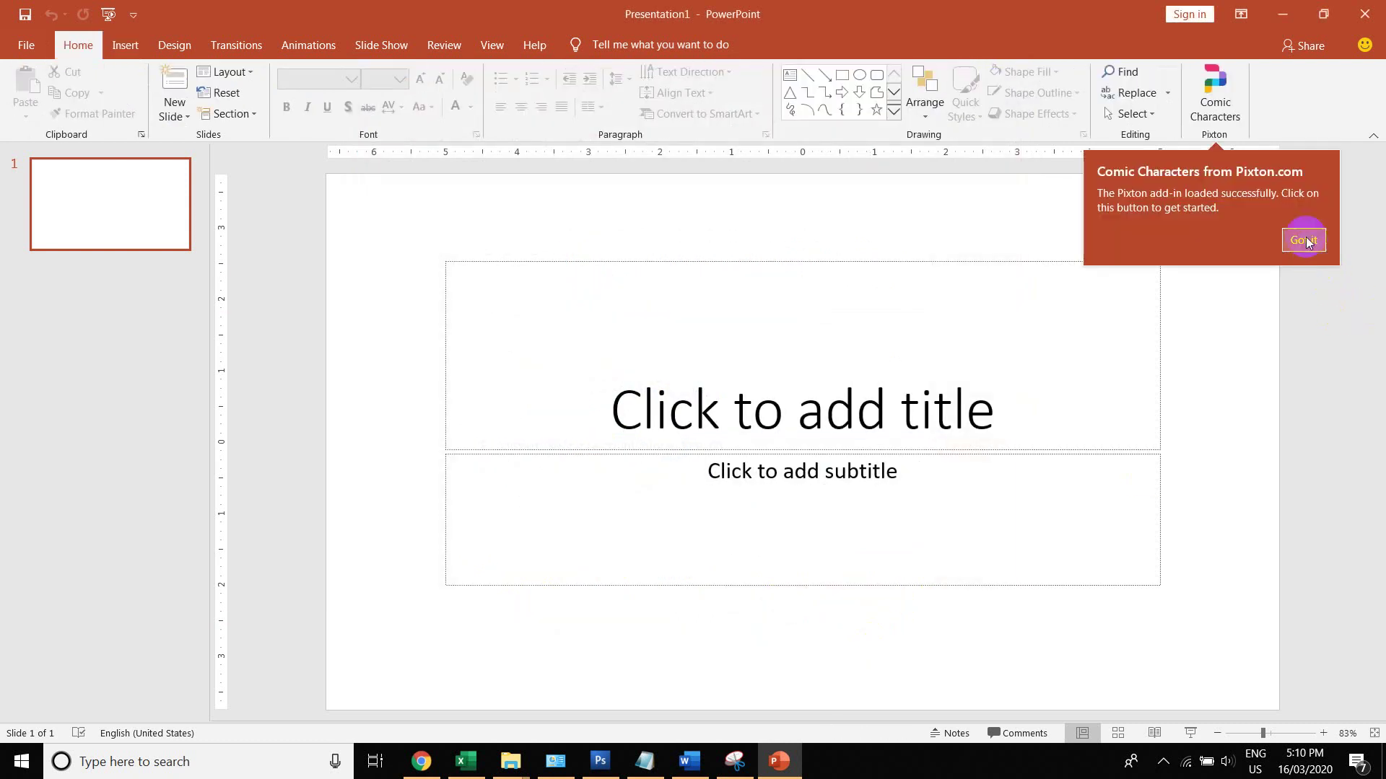
{"action": "left_click", "coordinate": [1303, 240]}
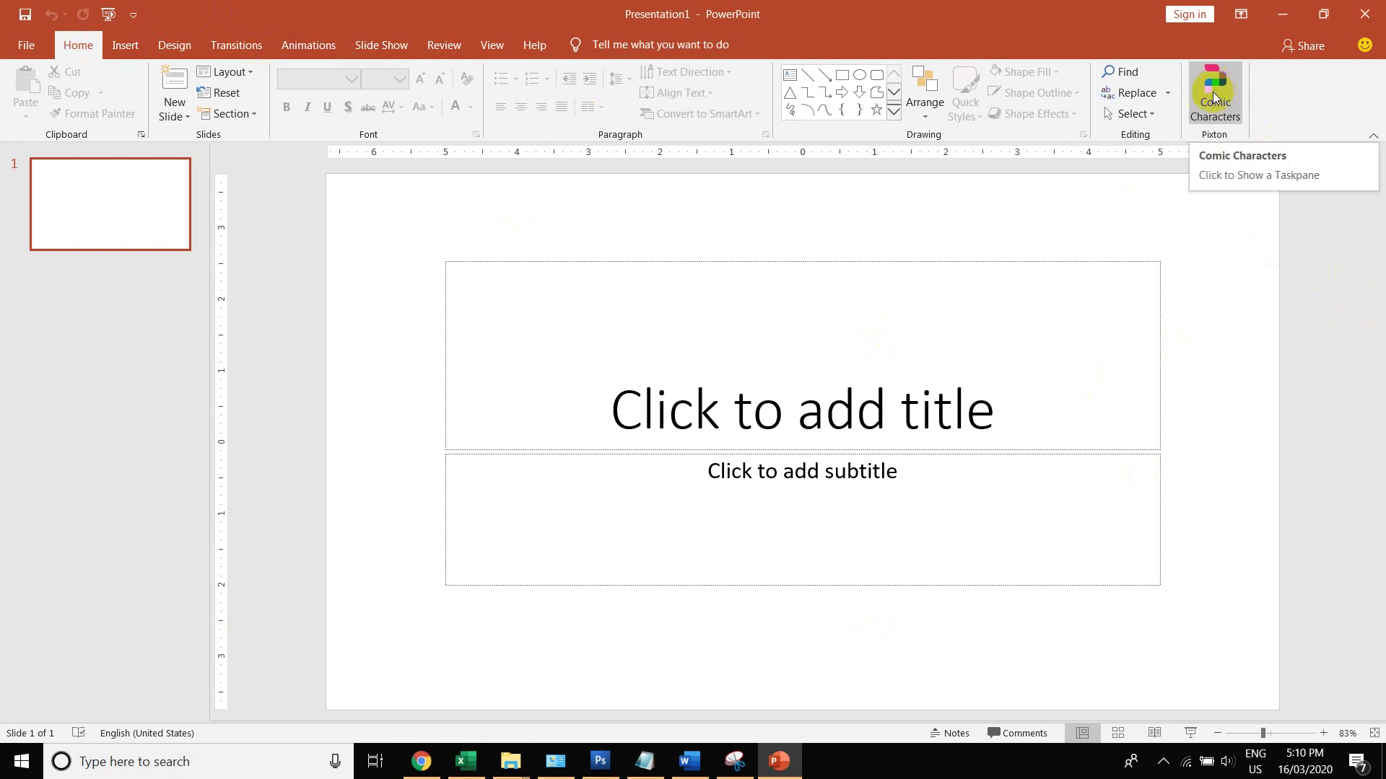
Step: Delete the title and subtitle placeholders and bring up the Pixton Comic Characters pane
{"action": "left_click", "coordinate": [743, 260]}
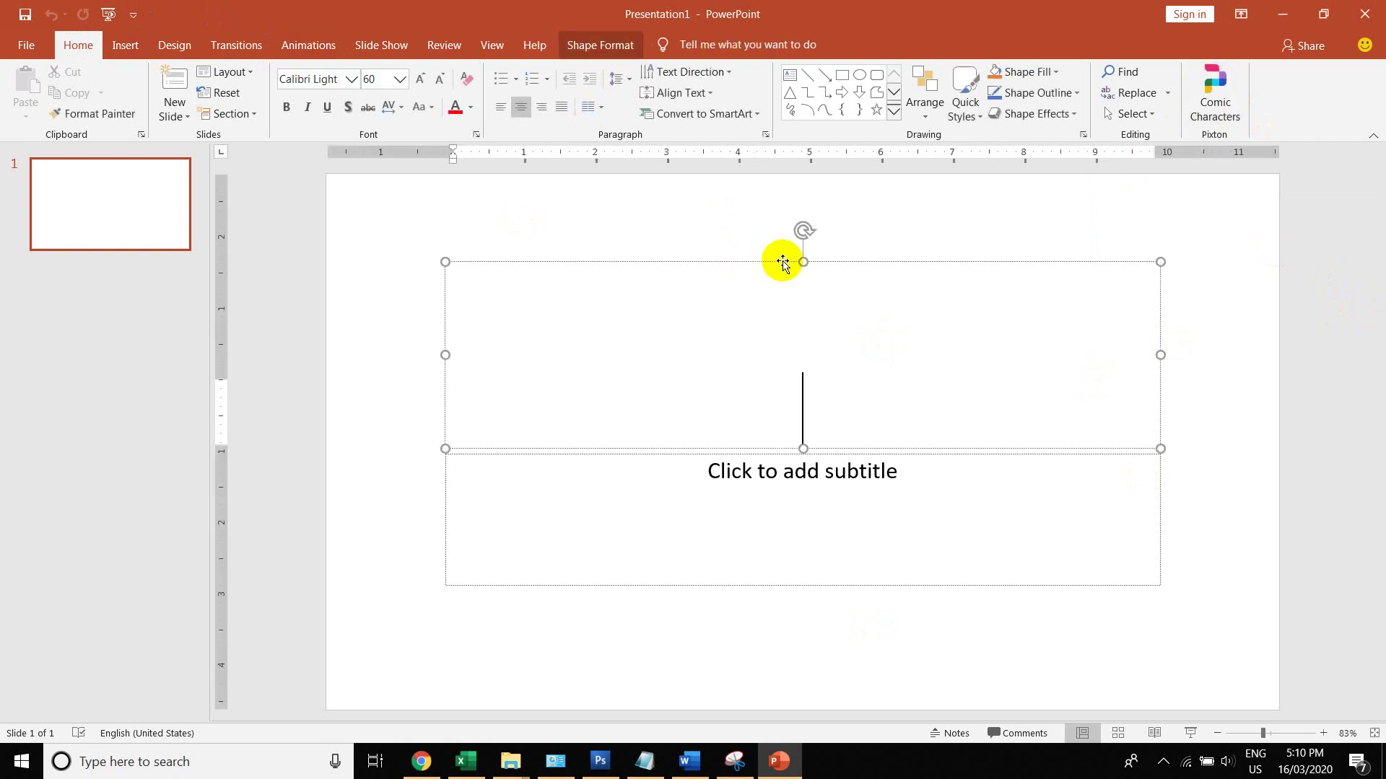
{"action": "key", "text": "Delete"}
{"action": "left_click", "coordinate": [800, 456]}
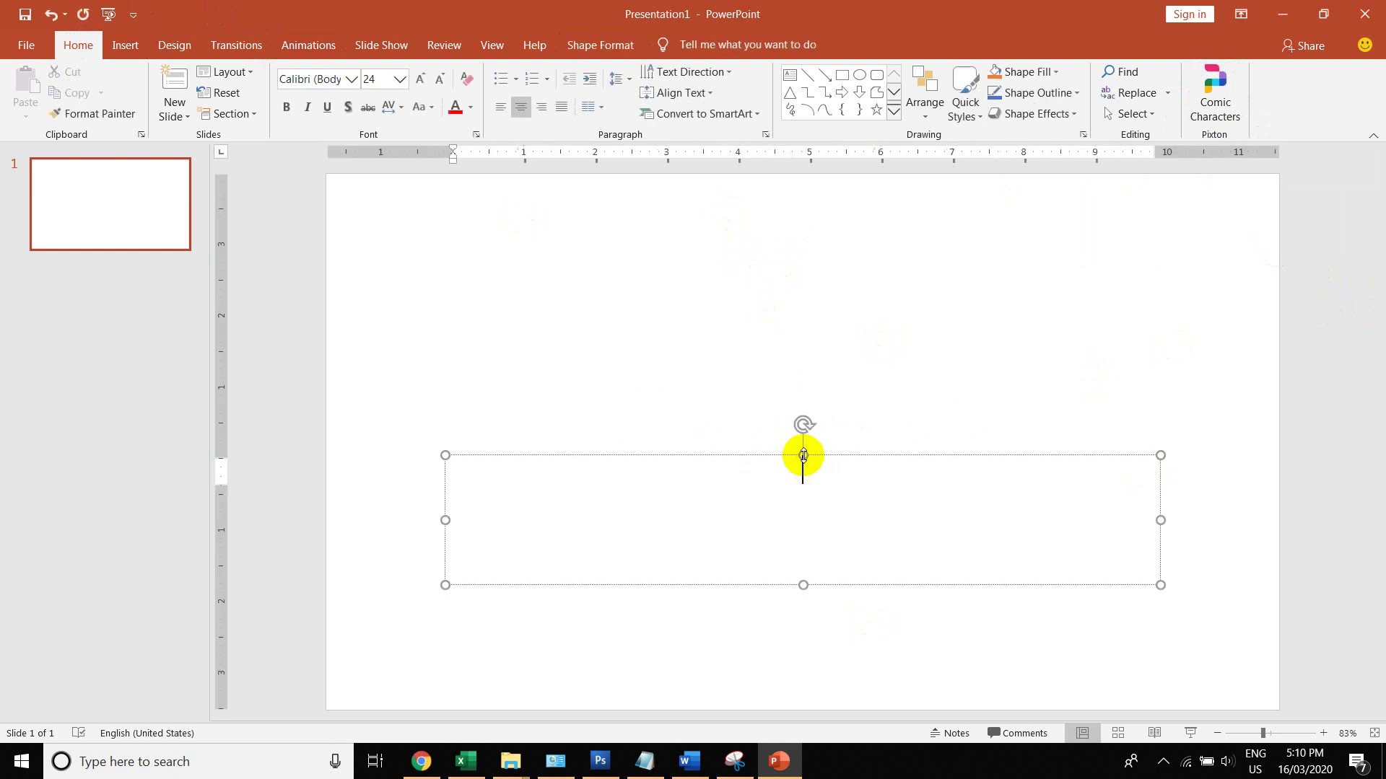
{"action": "left_click", "coordinate": [830, 456]}
{"action": "key", "text": "Delete"}
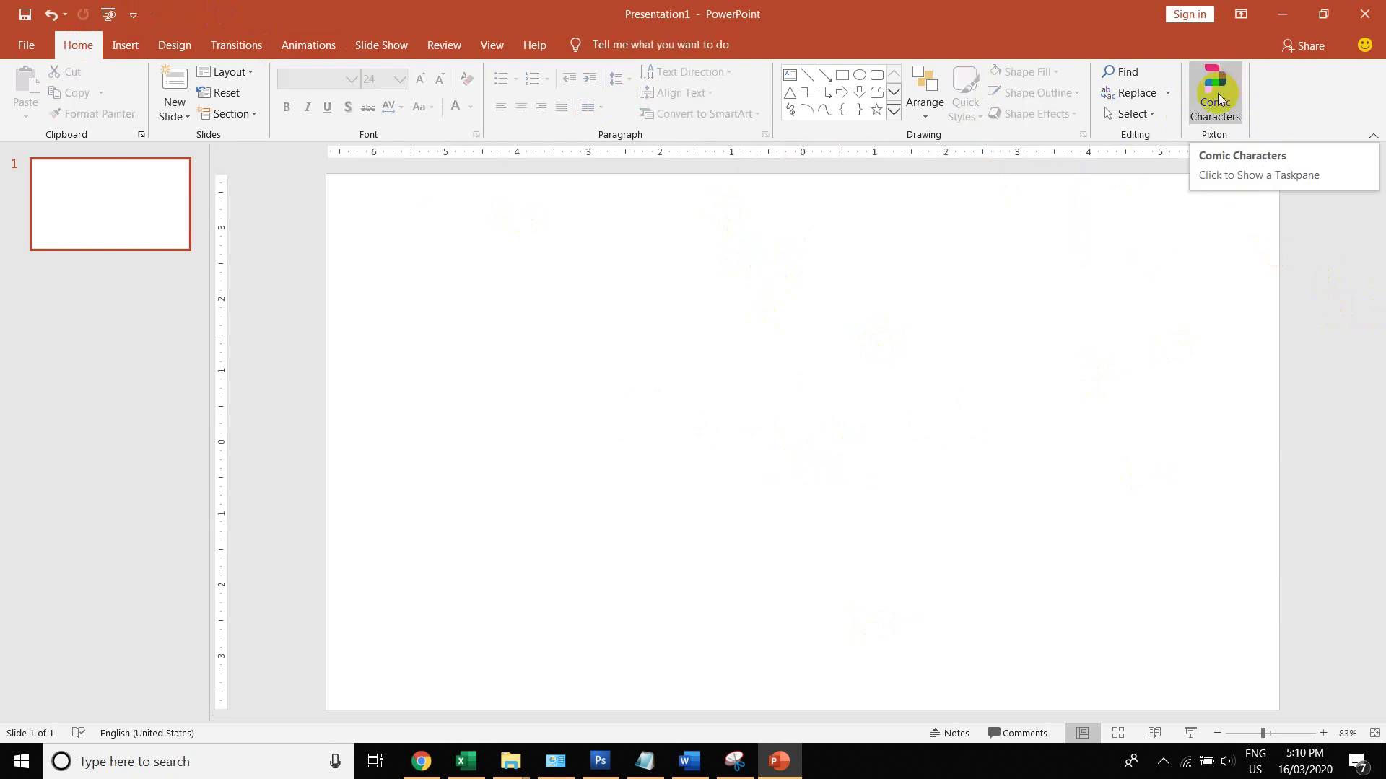
{"action": "left_click", "coordinate": [1219, 93]}
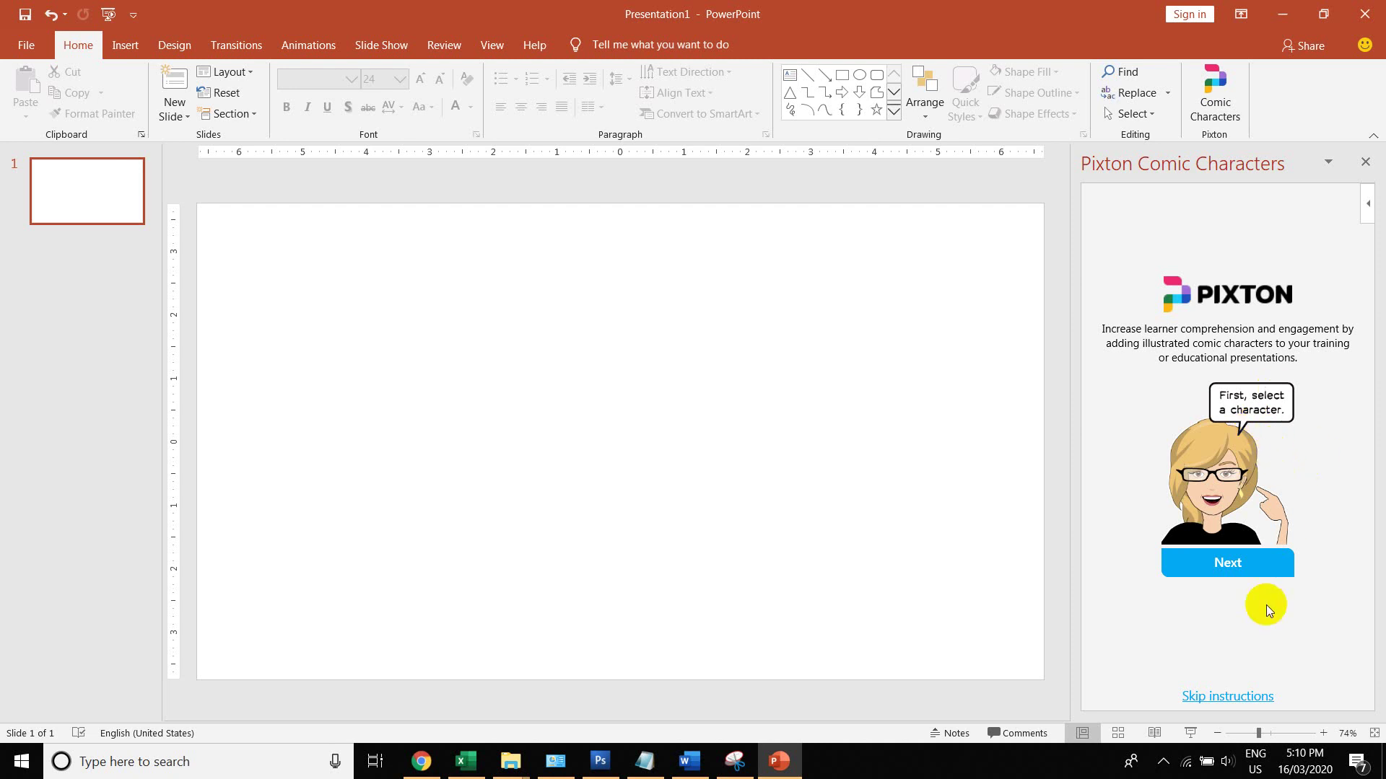
Step: Skip the Pixton introduction and choose the blonde character
{"action": "left_click", "coordinate": [1250, 698]}
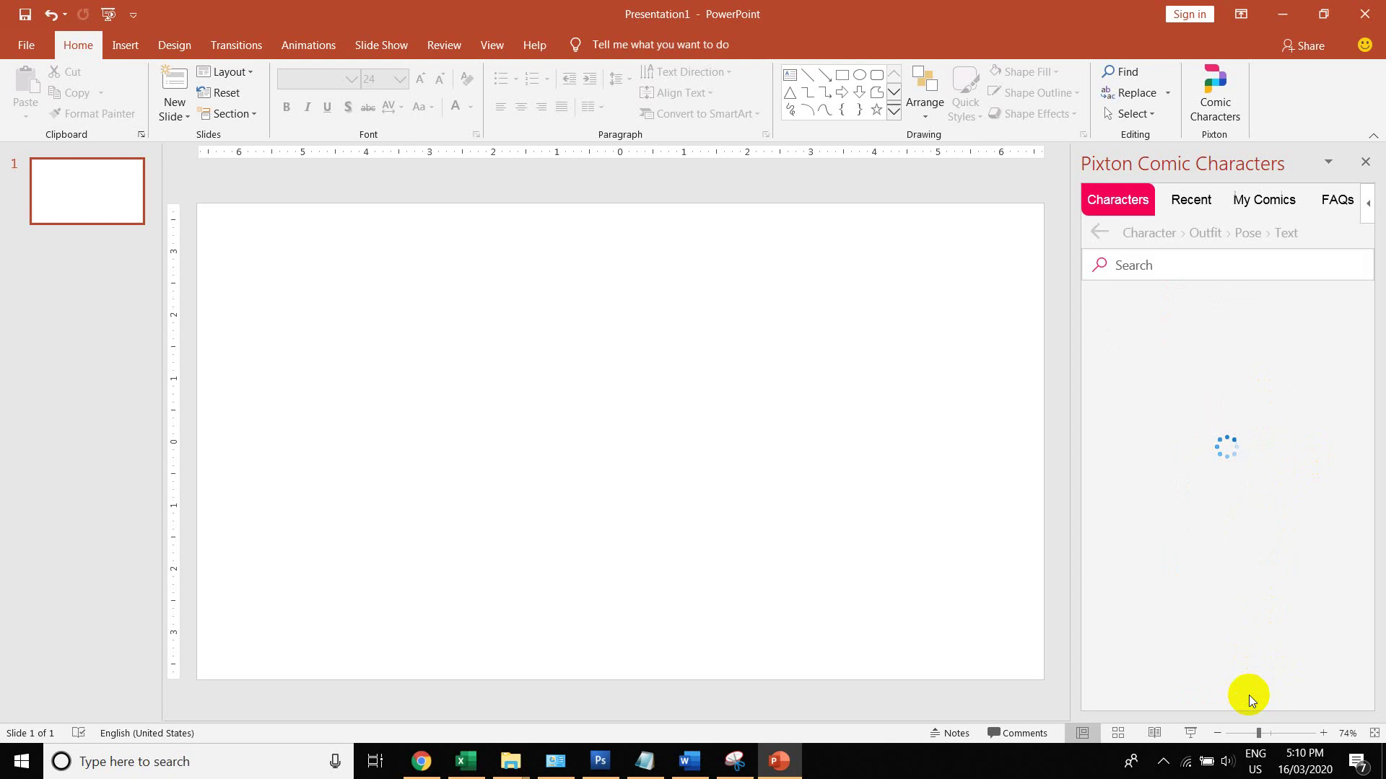
{"action": "left_click", "coordinate": [1204, 561]}
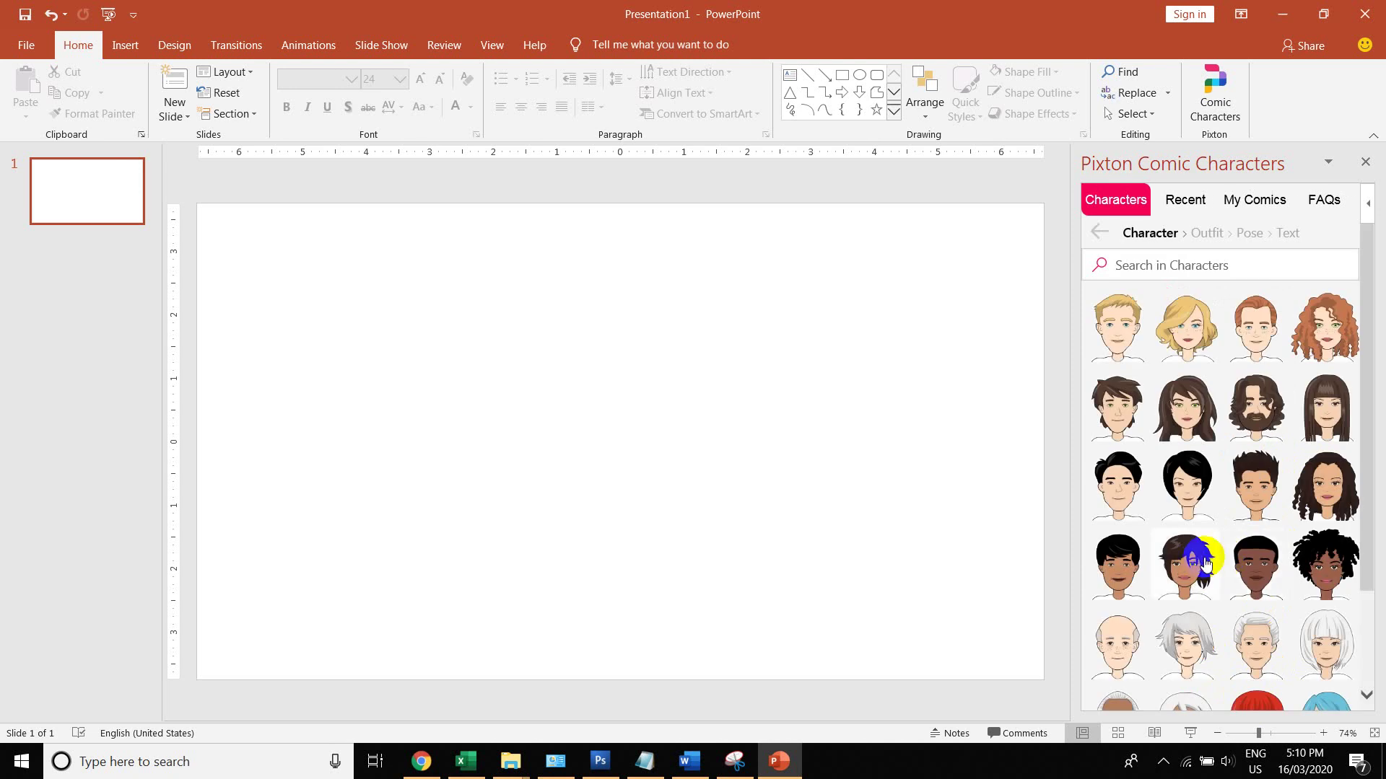
{"action": "scroll", "coordinate": [1220, 480], "scroll_direction": "down", "scroll_amount": 3}
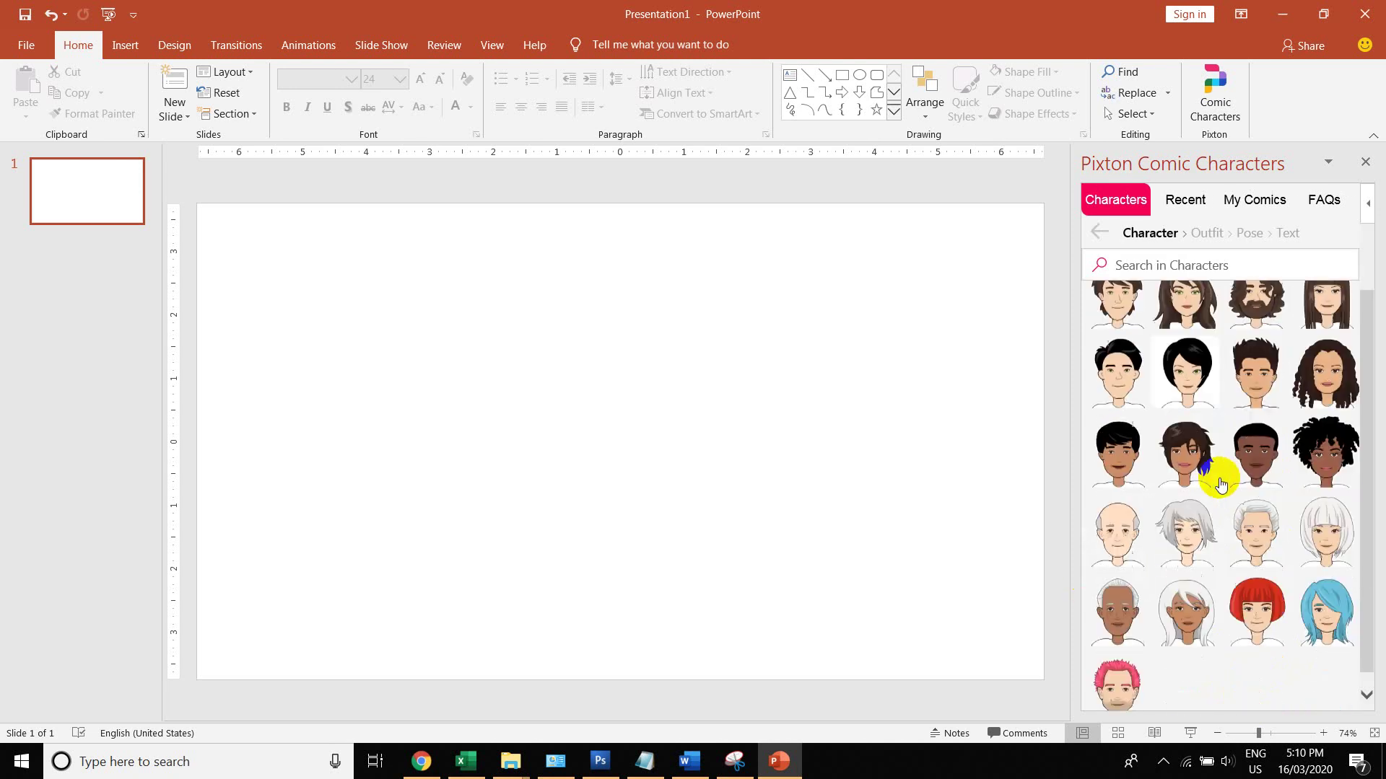
{"action": "scroll", "coordinate": [1220, 522], "scroll_direction": "up", "scroll_amount": 3}
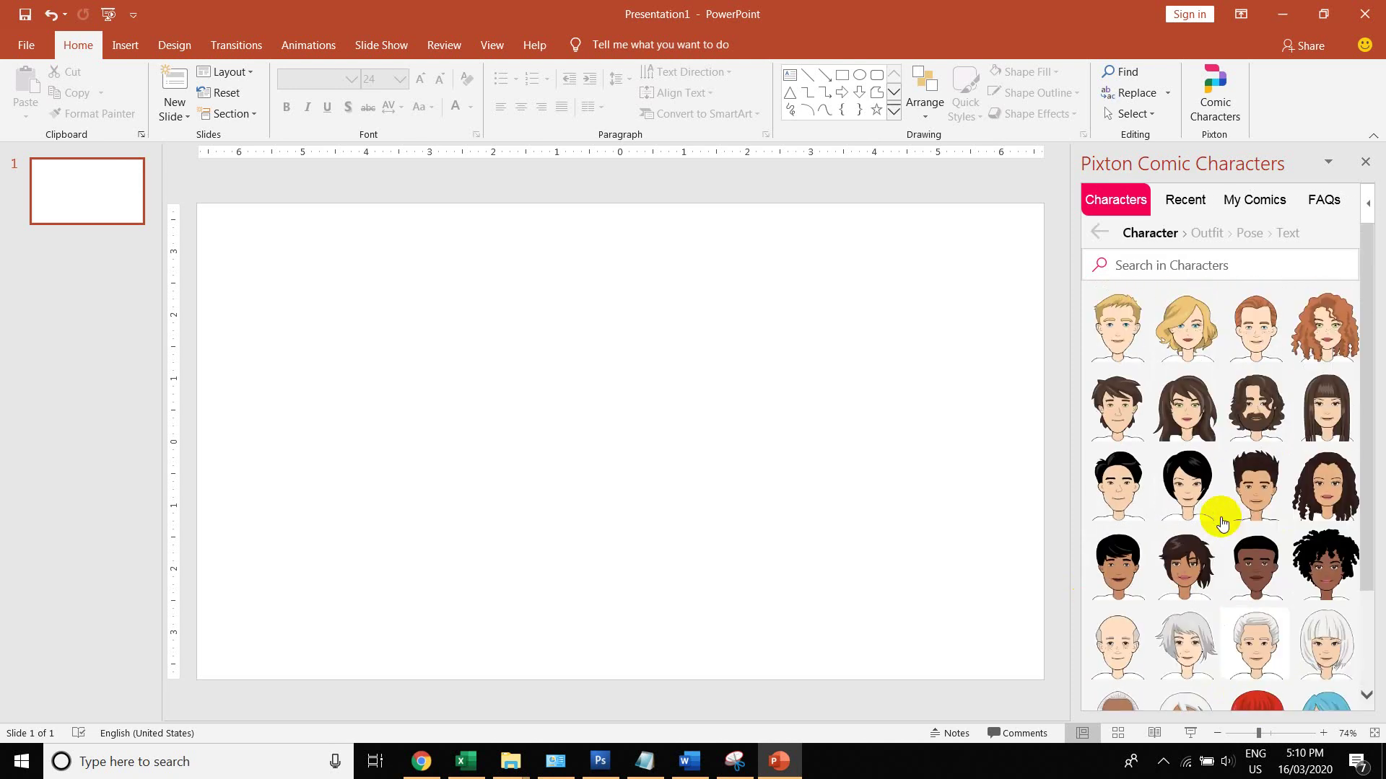
{"action": "left_click", "coordinate": [1327, 394]}
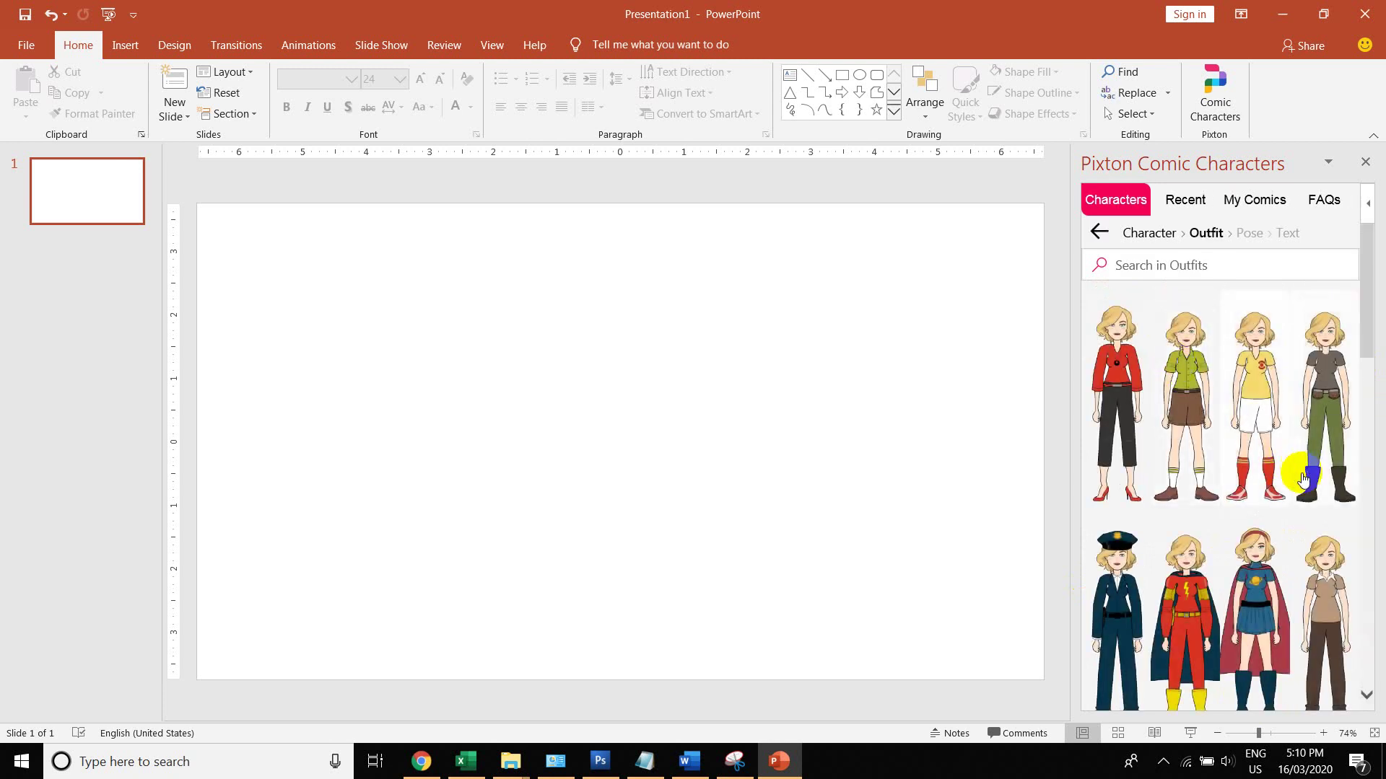
{"action": "scroll", "coordinate": [1293, 470], "scroll_direction": "down", "scroll_amount": 3}
{"action": "left_click", "coordinate": [1303, 482]}
{"action": "scroll", "coordinate": [1299, 470], "scroll_direction": "down", "scroll_amount": 3}
{"action": "scroll", "coordinate": [1288, 477], "scroll_direction": "down", "scroll_amount": 3}
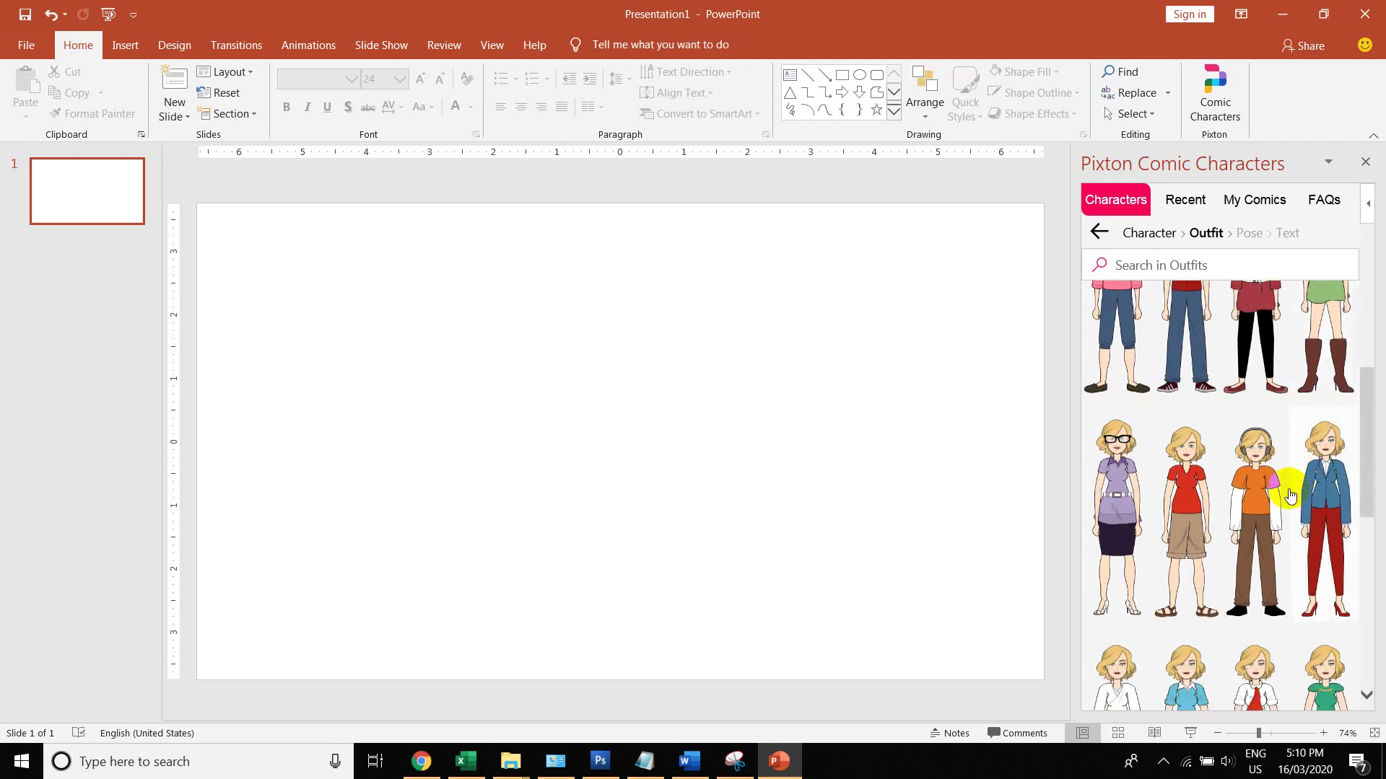
Step: Choose the orange-shirt, brown-trousers outfit and the book-reading pose
{"action": "left_click", "coordinate": [1242, 468]}
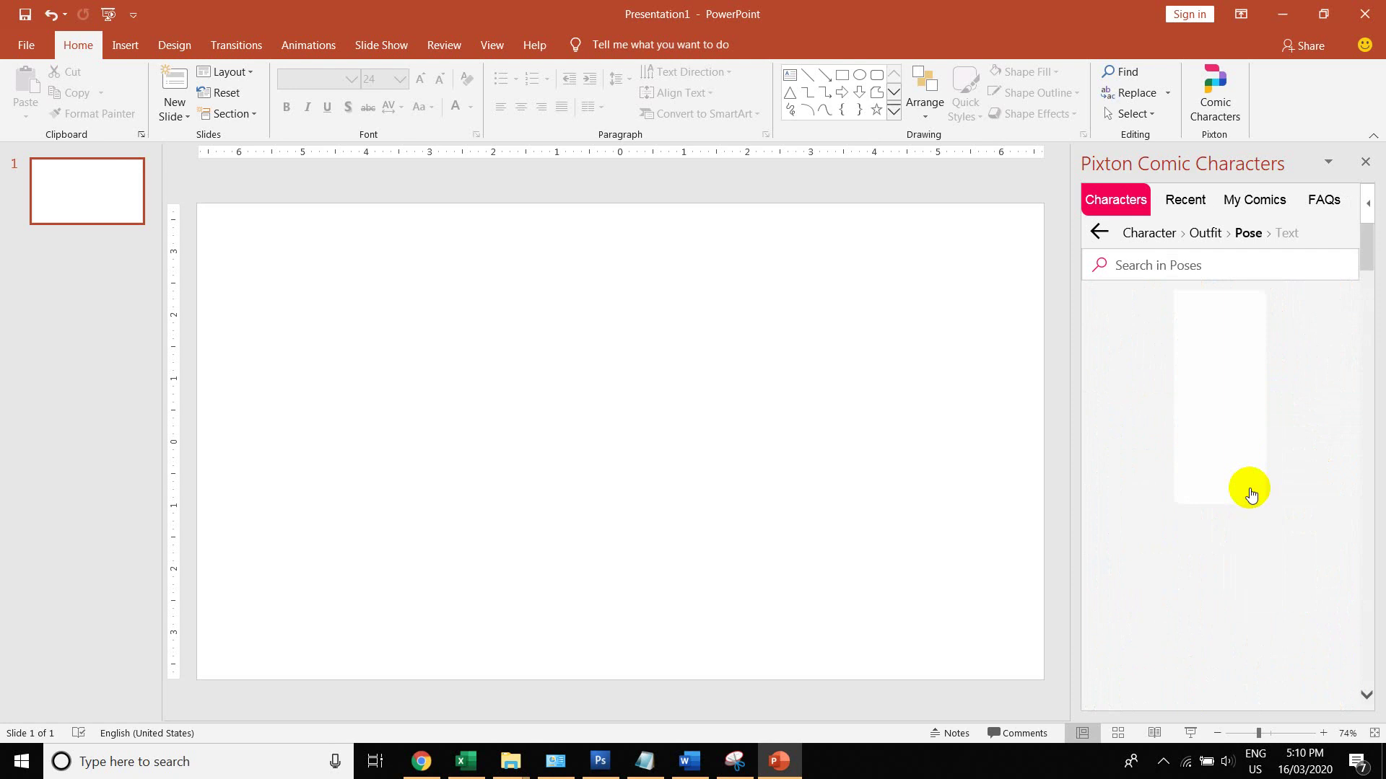
{"action": "scroll", "coordinate": [1184, 419], "scroll_direction": "down", "scroll_amount": 3}
{"action": "left_click", "coordinate": [1226, 399]}
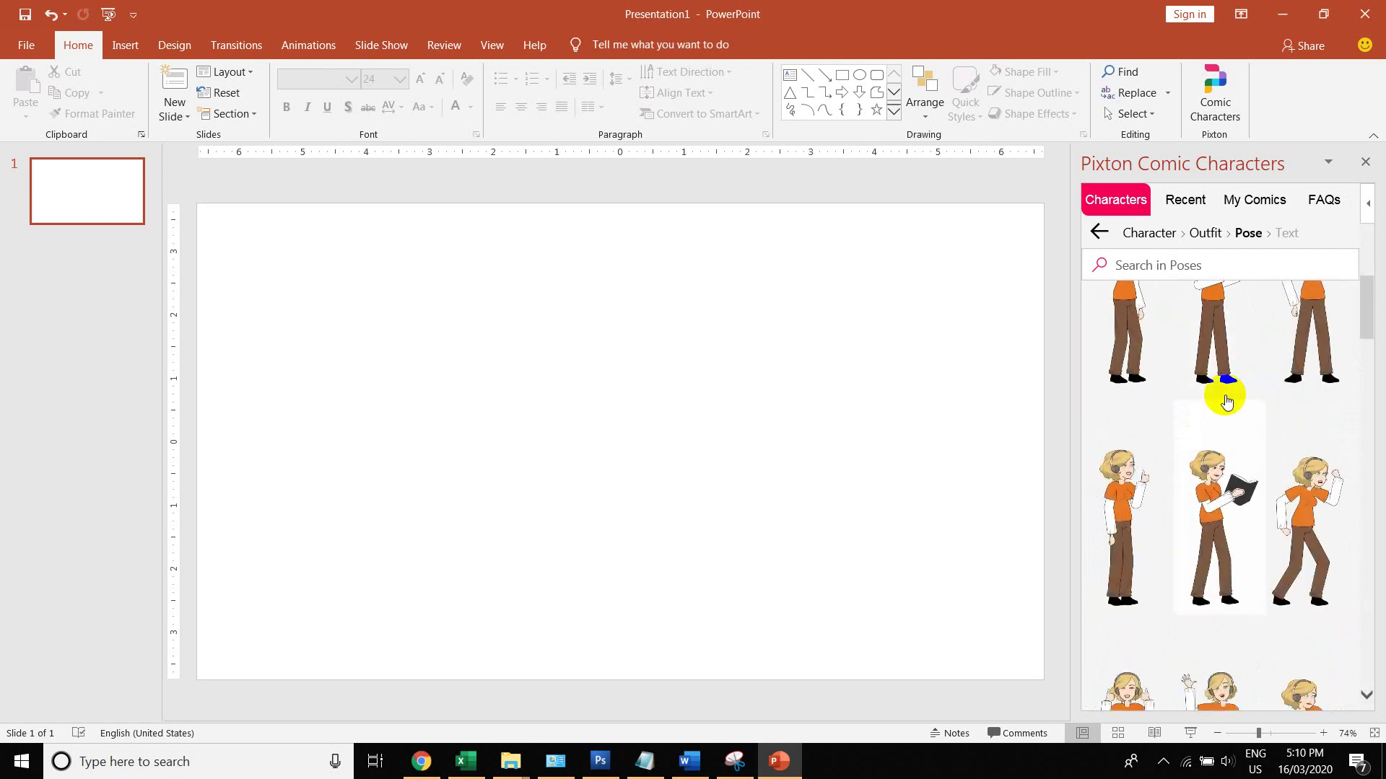
{"action": "scroll", "coordinate": [1284, 457], "scroll_direction": "down", "scroll_amount": 2}
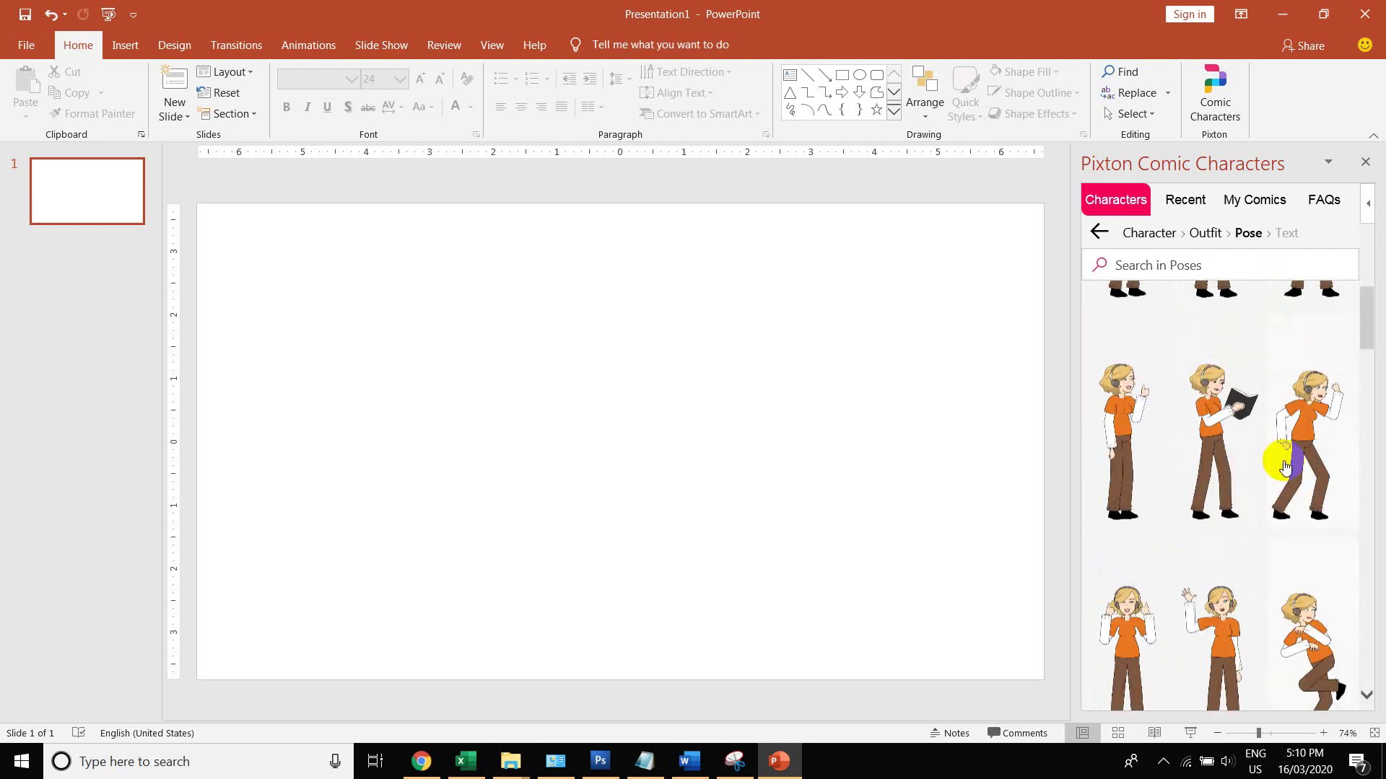
{"action": "left_click", "coordinate": [1231, 408]}
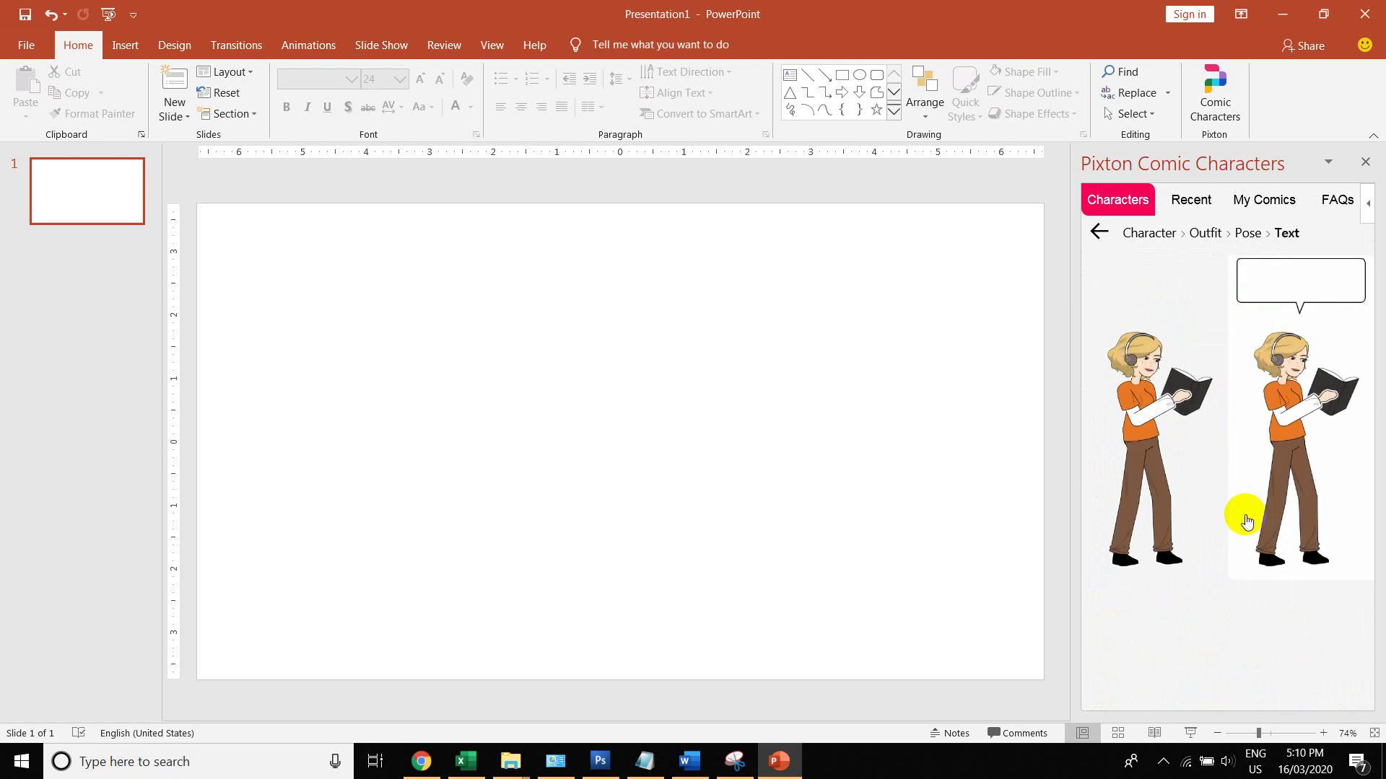
{"action": "left_click", "coordinate": [1314, 399]}
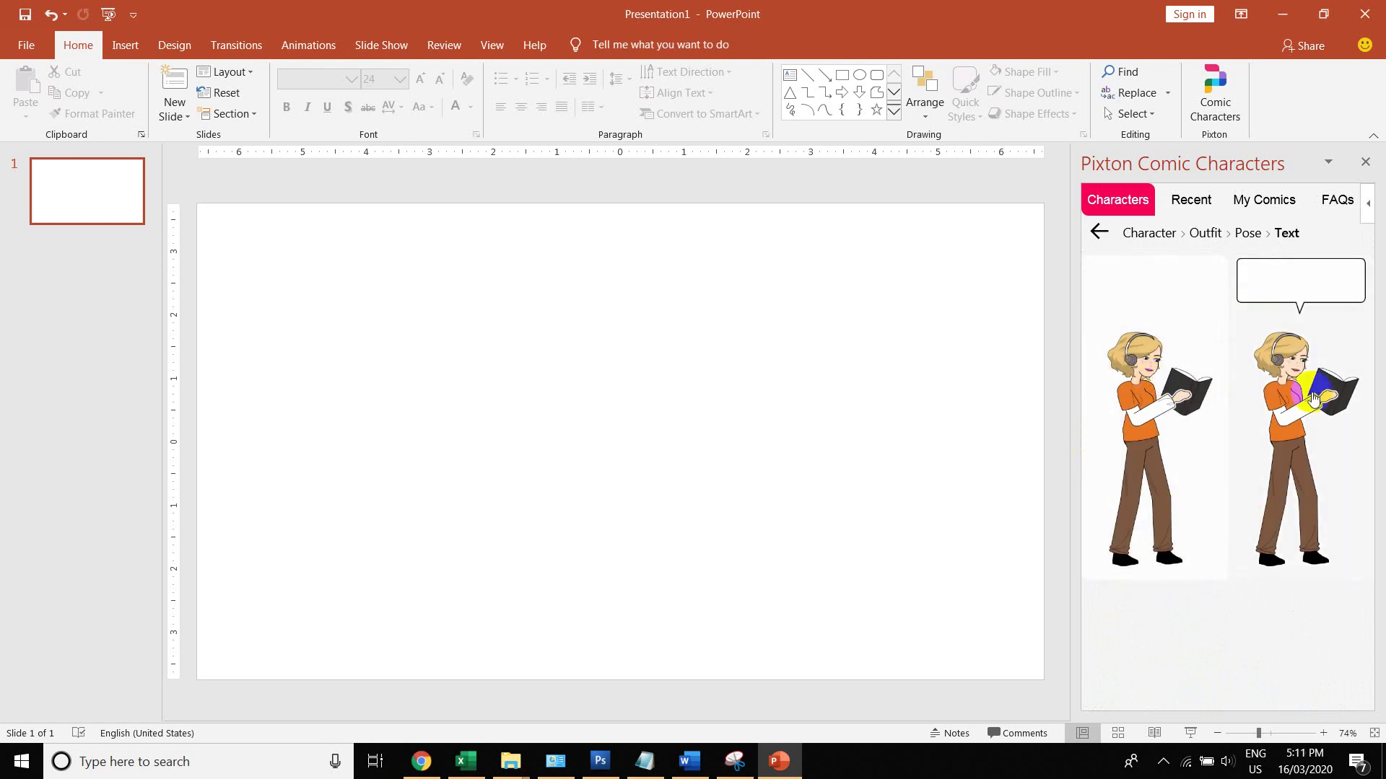
Step: Use the speech-bubble version with text 'Hello , This one.' and insert the character
{"action": "left_click", "coordinate": [1309, 397]}
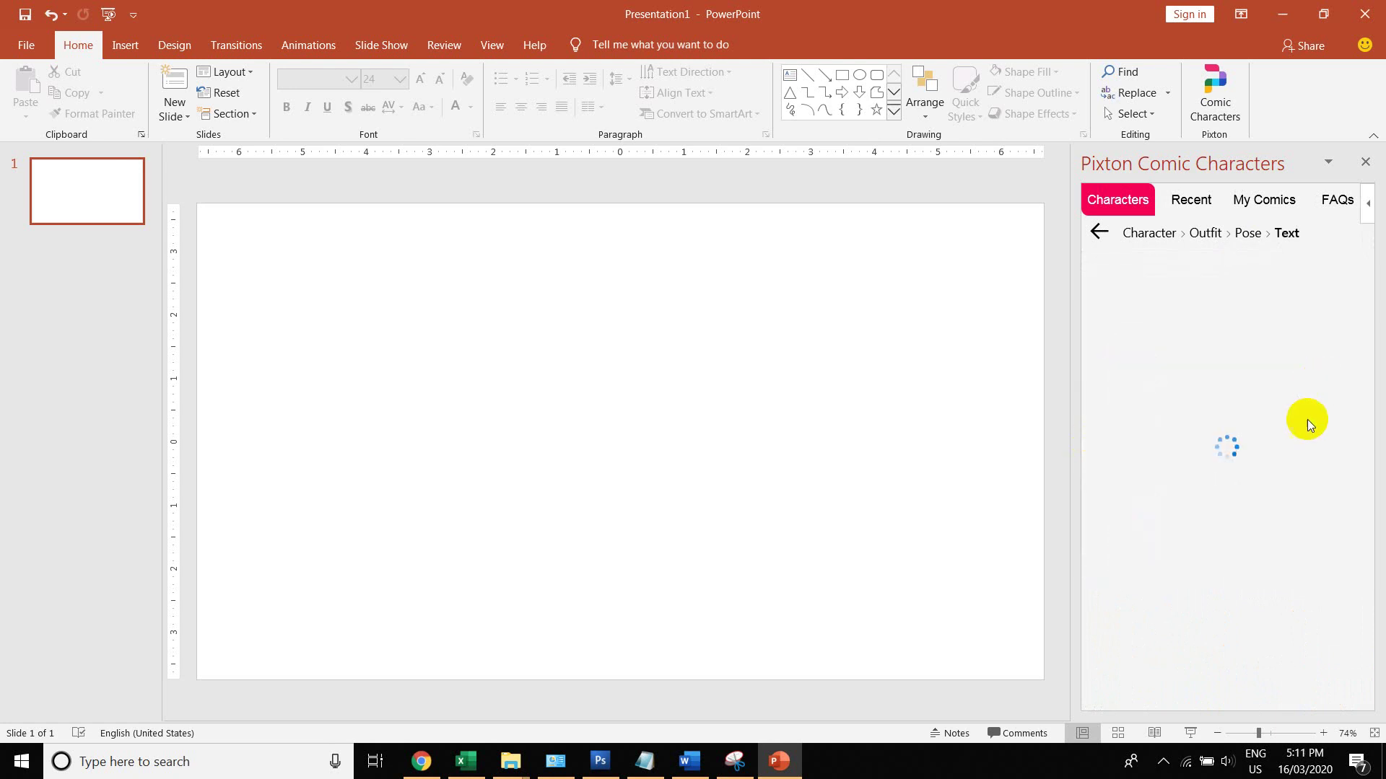
{"action": "left_click", "coordinate": [1210, 289]}
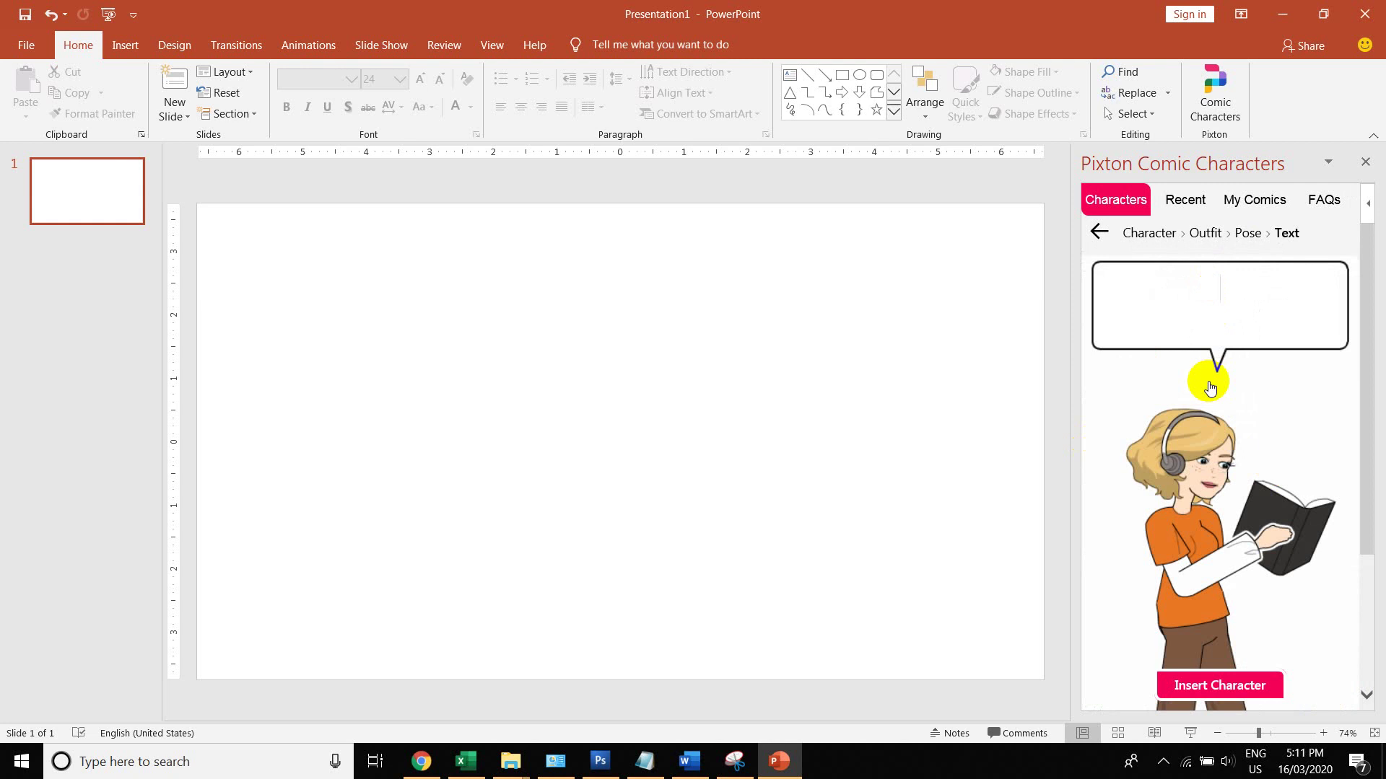
{"action": "type", "text": "Hello , Thi"}
{"action": "type", "text": "s one."}
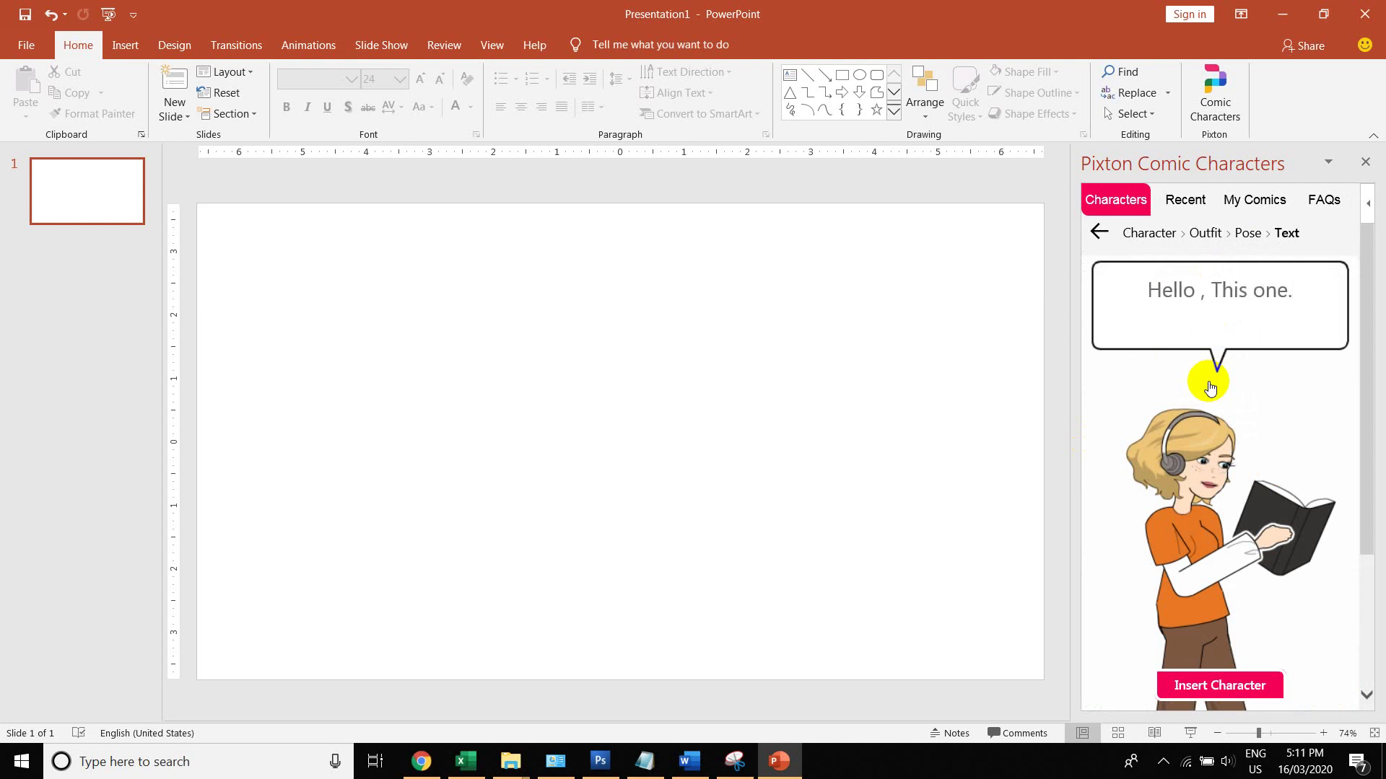
{"action": "left_click", "coordinate": [1224, 691]}
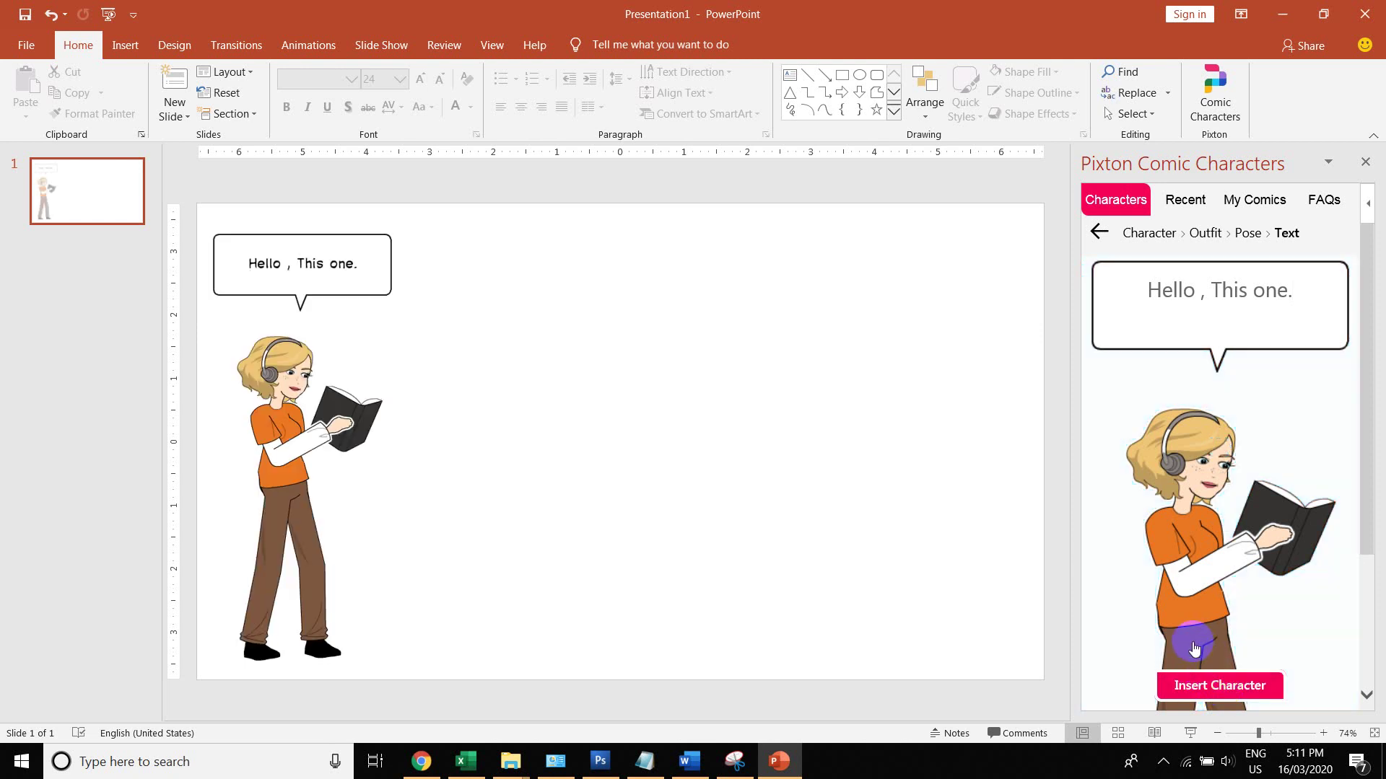
Step: Shrink the inserted character slightly and position it on the slide's left side
{"action": "left_click_drag", "start_coordinate": [288, 382], "coordinate": [316, 382]}
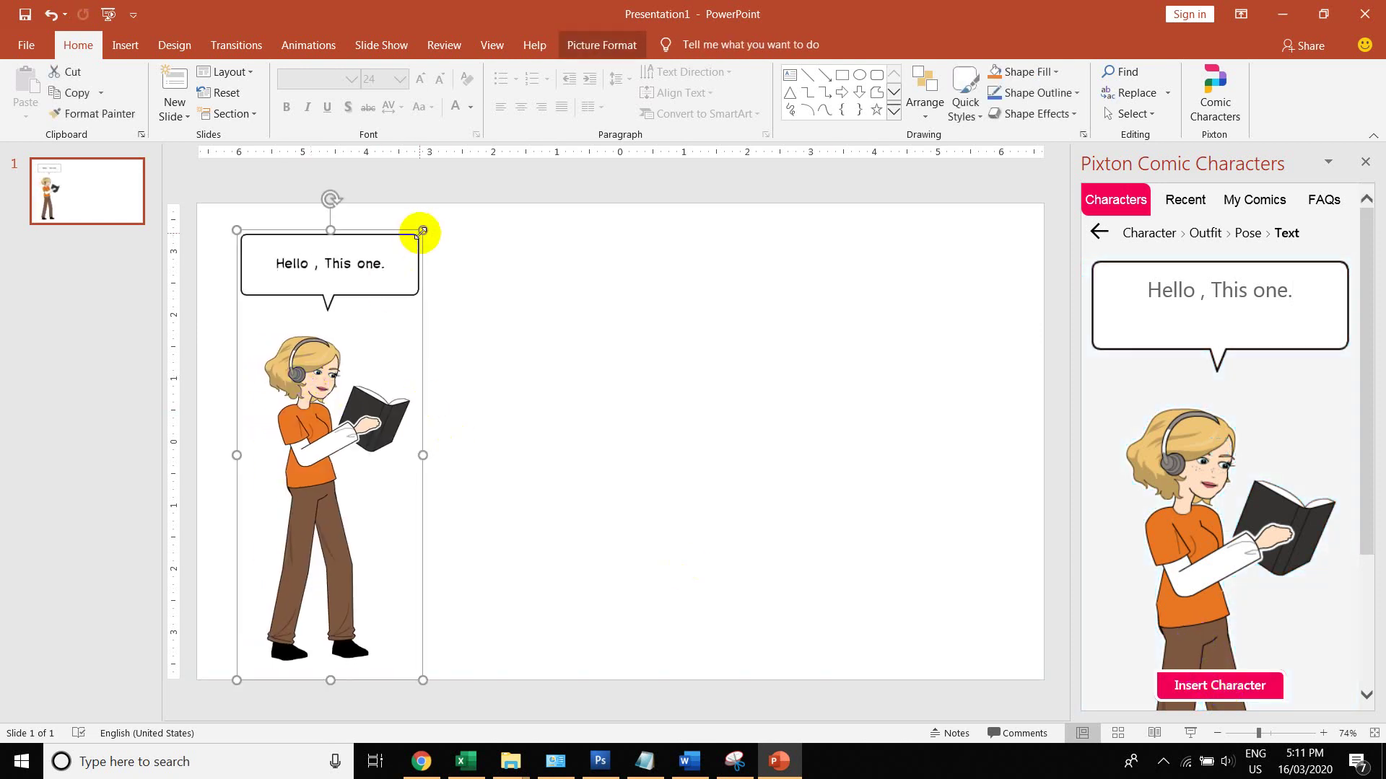
{"action": "left_click_drag", "start_coordinate": [422, 231], "coordinate": [397, 269]}
{"action": "left_click_drag", "start_coordinate": [317, 393], "coordinate": [339, 374]}
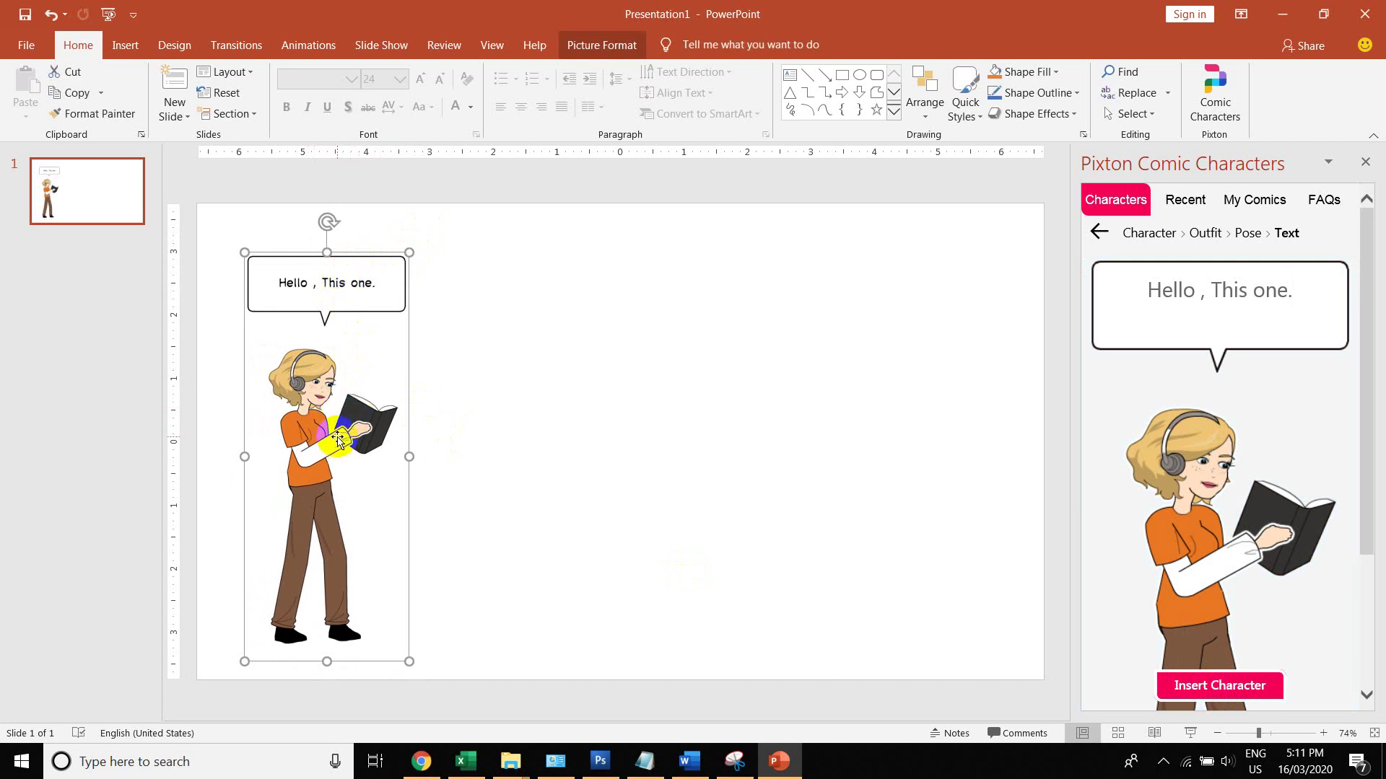
{"action": "left_click", "coordinate": [433, 338]}
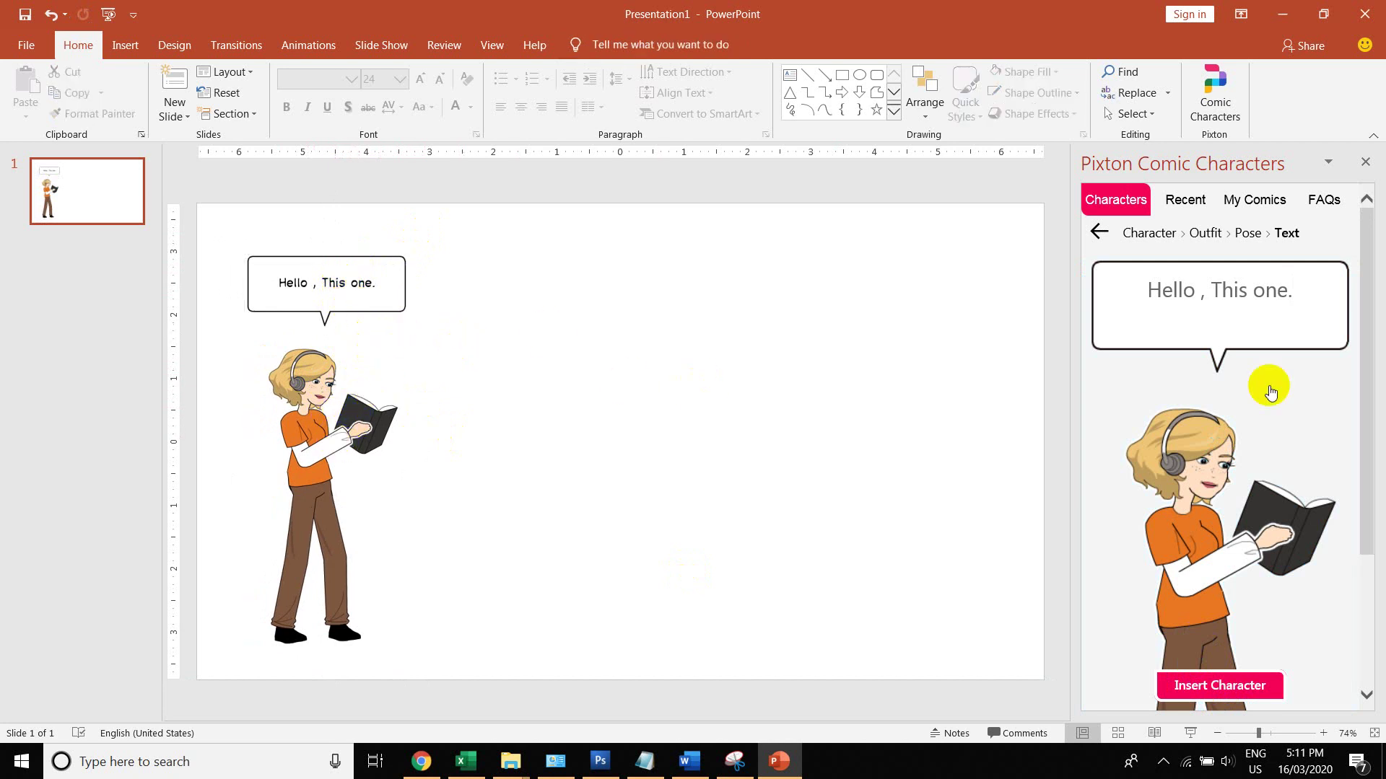
Step: Return to the character list and choose the bearded man
{"action": "left_click", "coordinate": [1245, 233]}
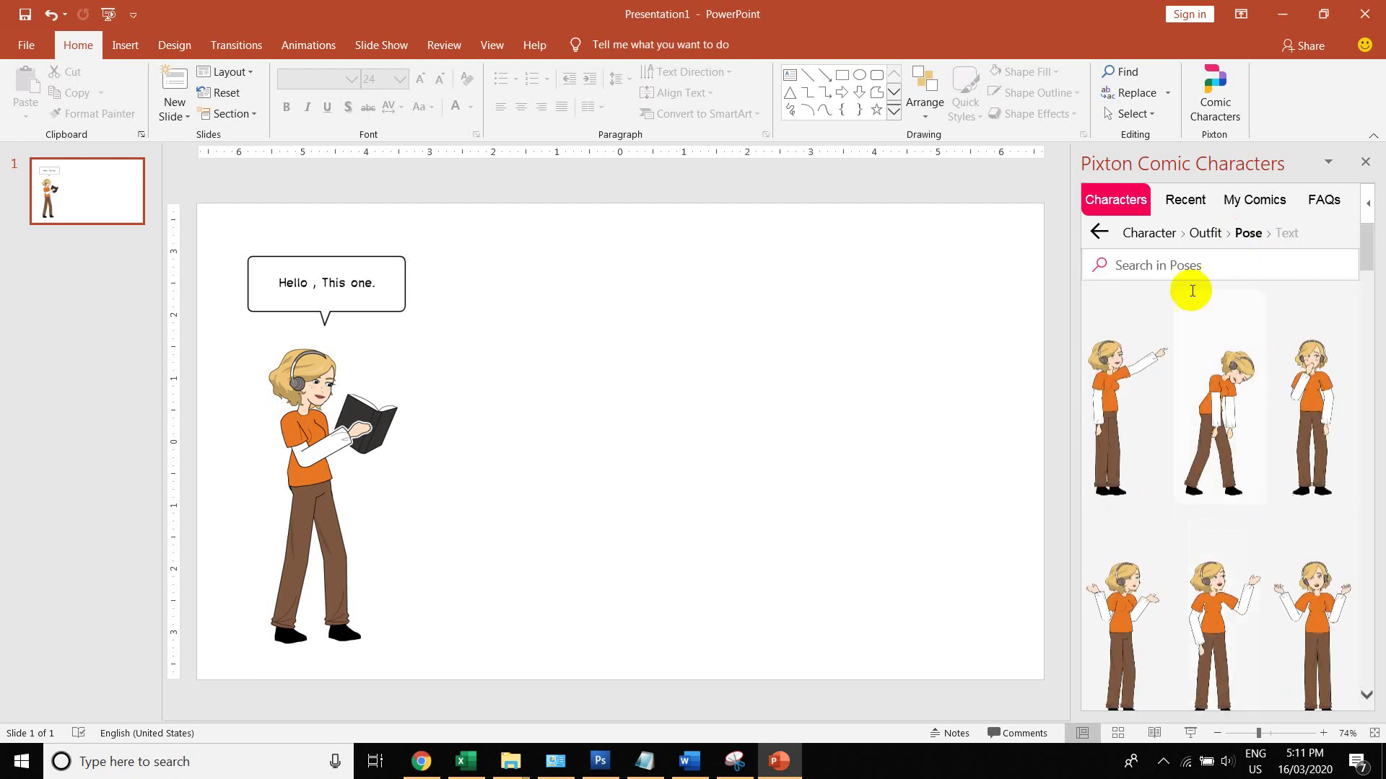
{"action": "left_click", "coordinate": [1150, 234]}
{"action": "left_click", "coordinate": [1140, 240]}
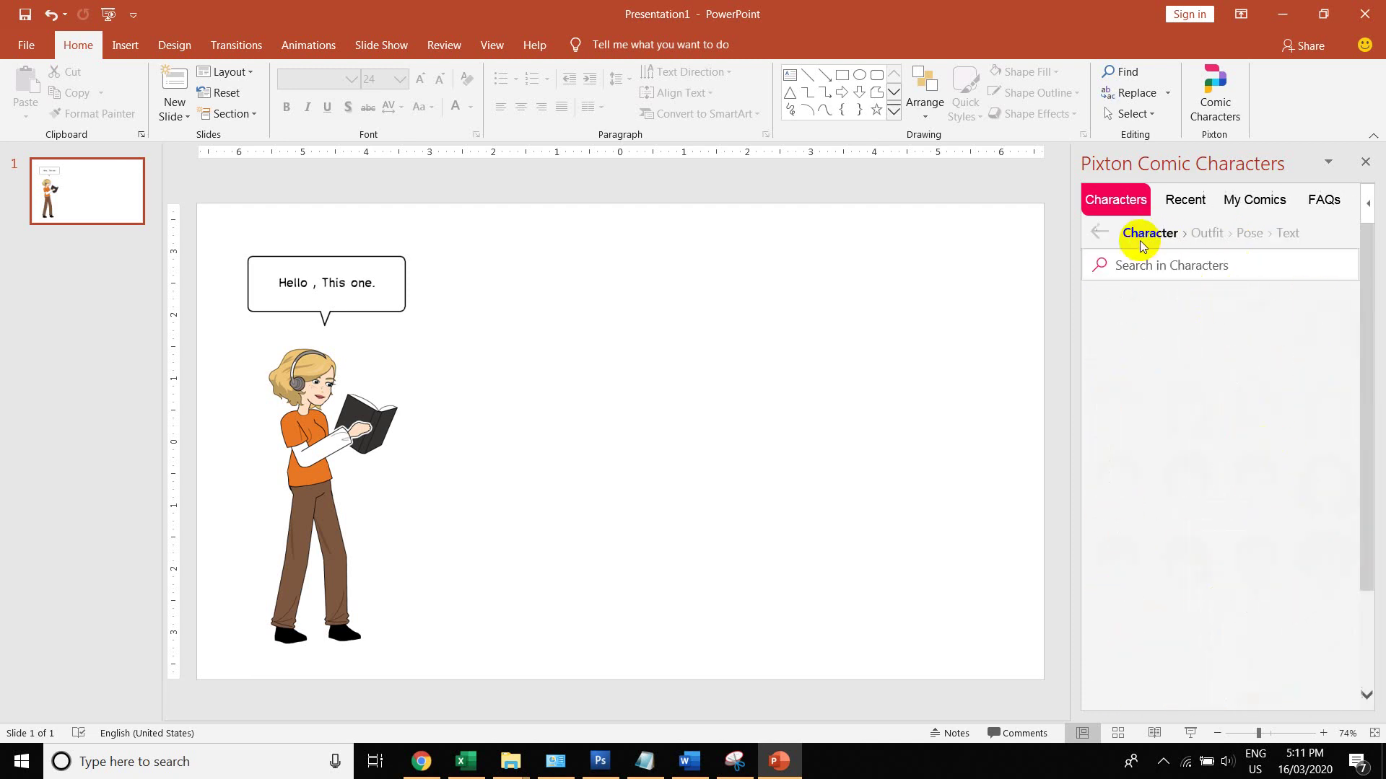
{"action": "left_click", "coordinate": [1245, 417]}
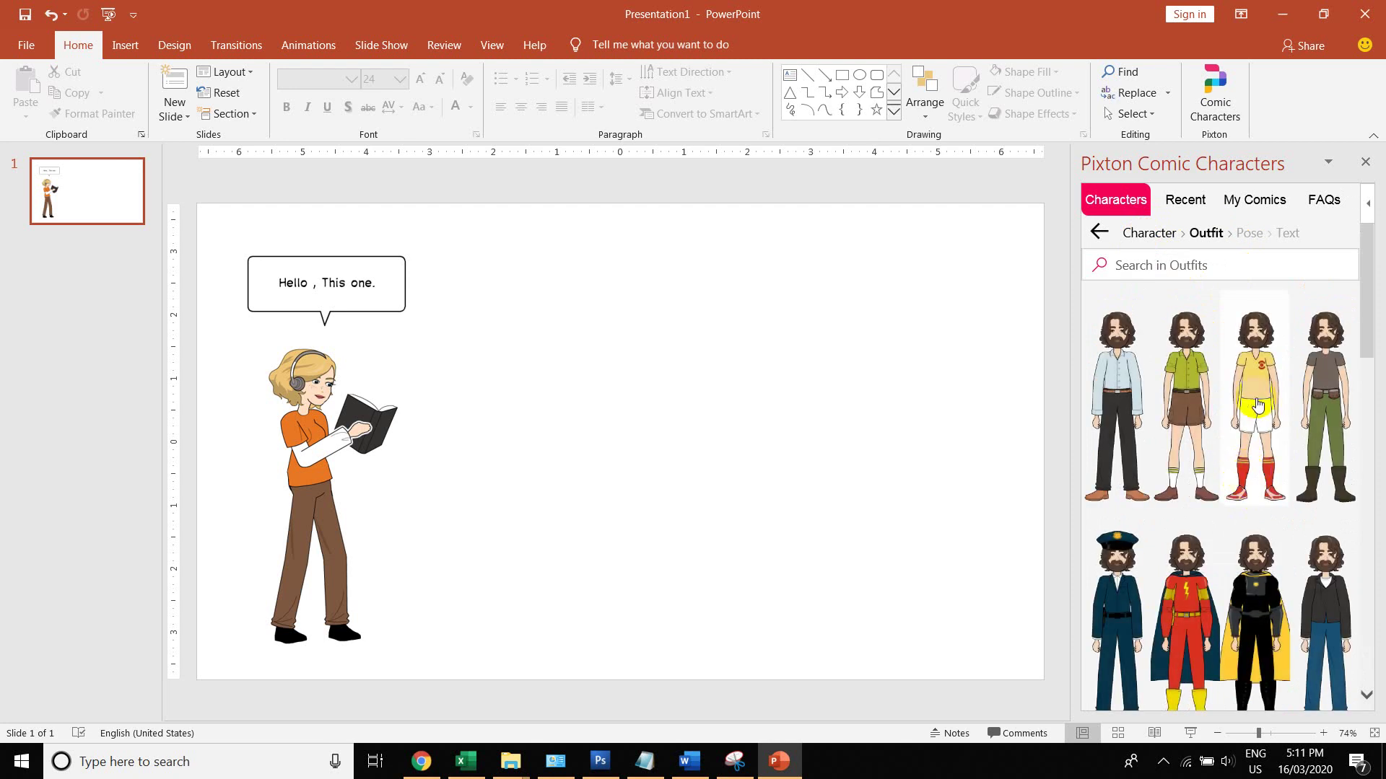
Step: Give him the red superhero outfit, the arms-raised pose and the speech-bubble version
{"action": "scroll", "coordinate": [1252, 477], "scroll_direction": "down", "scroll_amount": 1}
{"action": "left_click", "coordinate": [1203, 503]}
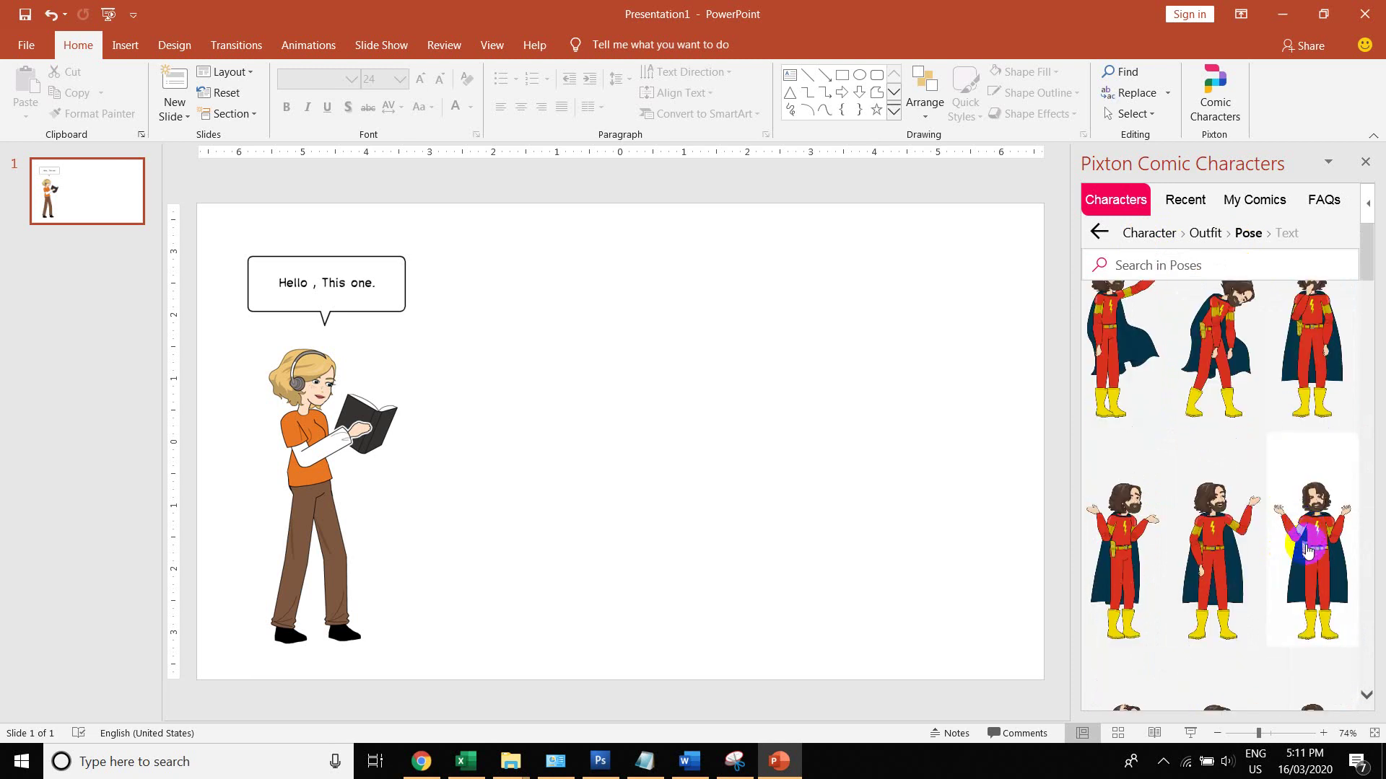
{"action": "scroll", "coordinate": [1307, 545], "scroll_direction": "down", "scroll_amount": 3}
{"action": "left_click", "coordinate": [1116, 548]}
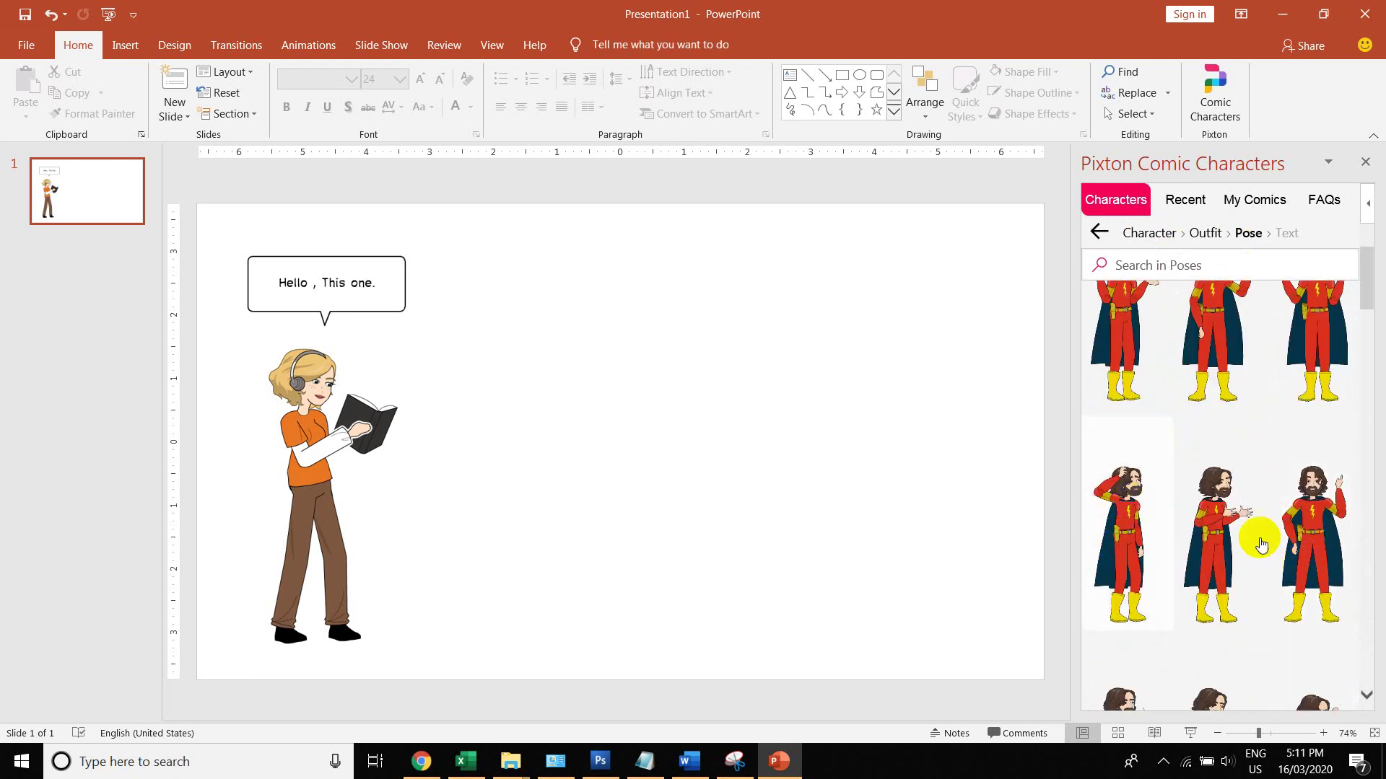
{"action": "scroll", "coordinate": [1259, 542], "scroll_direction": "down", "scroll_amount": 3}
{"action": "left_click", "coordinate": [1301, 574]}
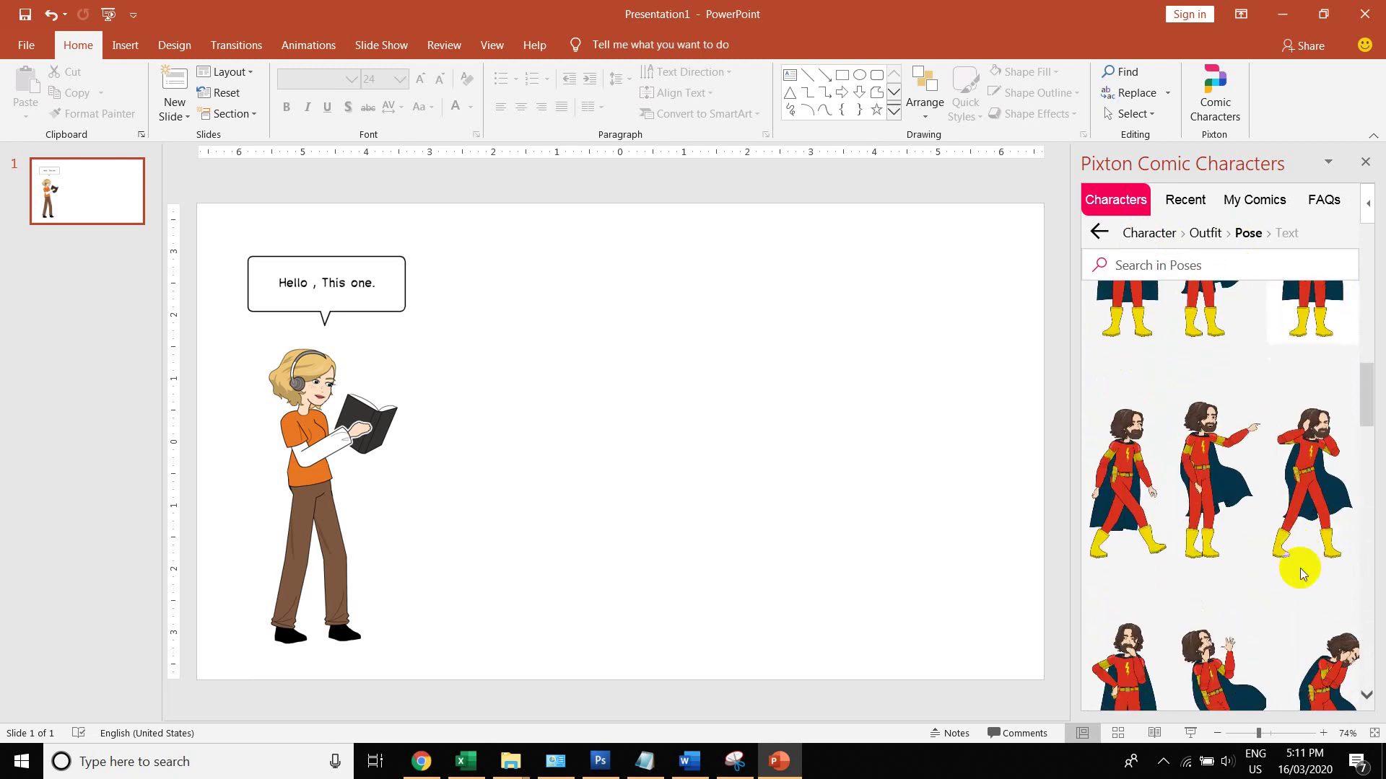
{"action": "scroll", "coordinate": [1301, 570], "scroll_direction": "down", "scroll_amount": 5}
{"action": "left_click", "coordinate": [1302, 558]}
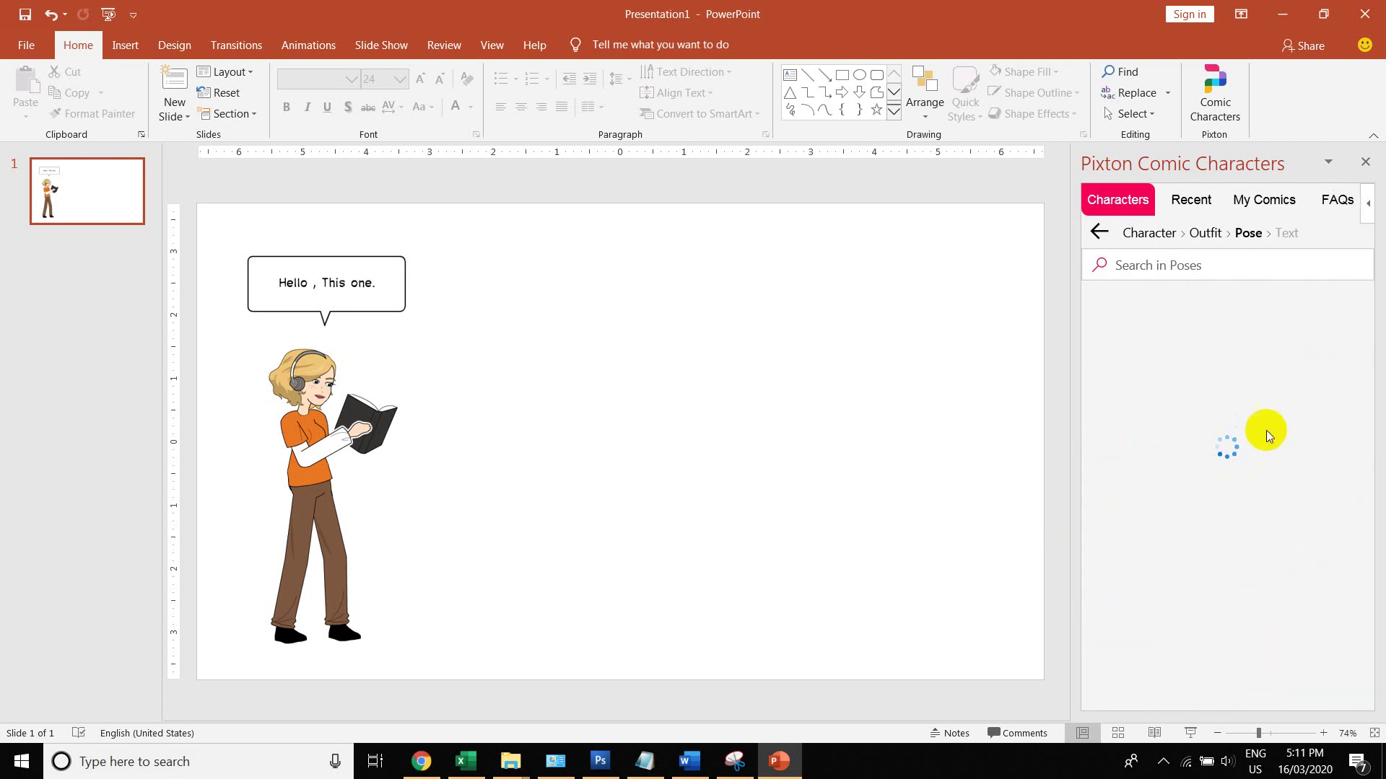
{"action": "left_click", "coordinate": [1295, 368]}
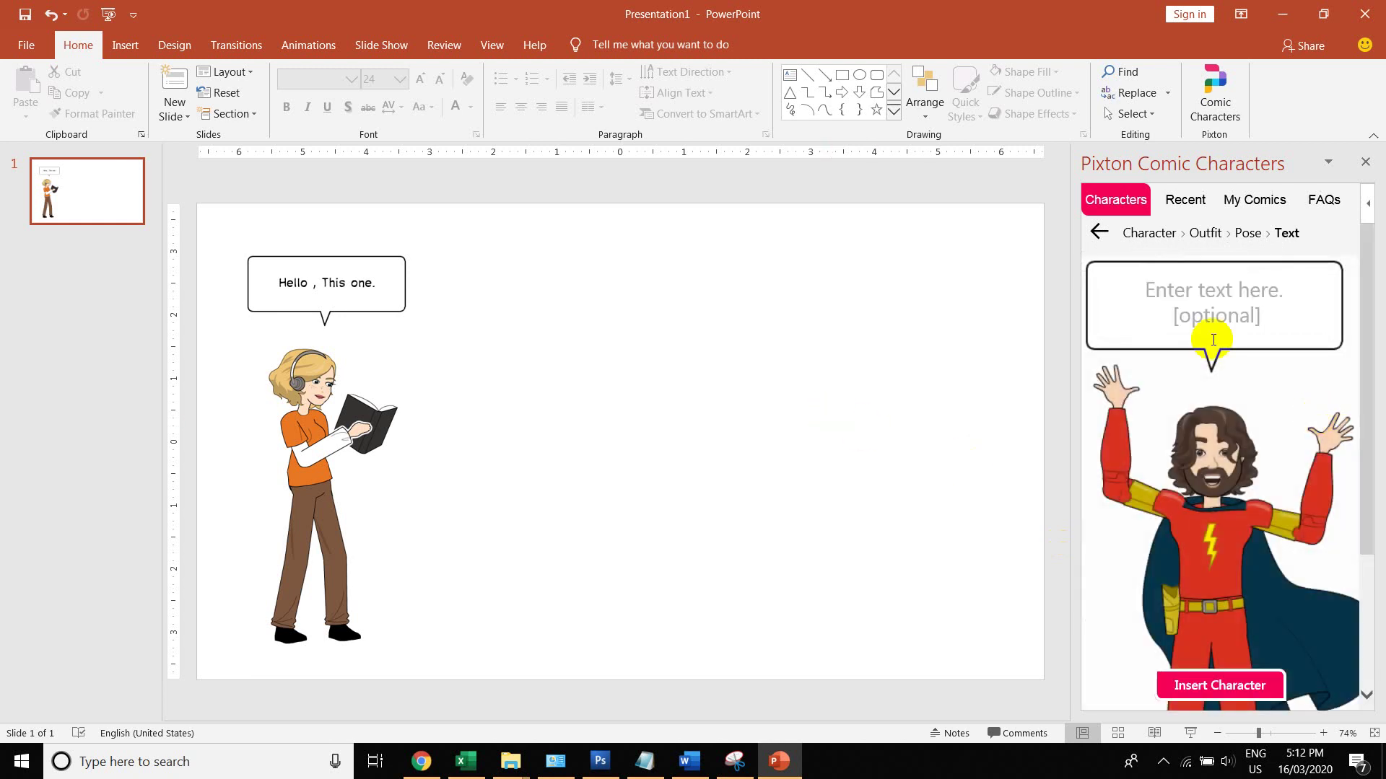
Step: Enter 'ha ha ha' in the superhero's bubble and insert him onto the slide
{"action": "left_click", "coordinate": [1207, 345]}
{"action": "type", "text": "H"}
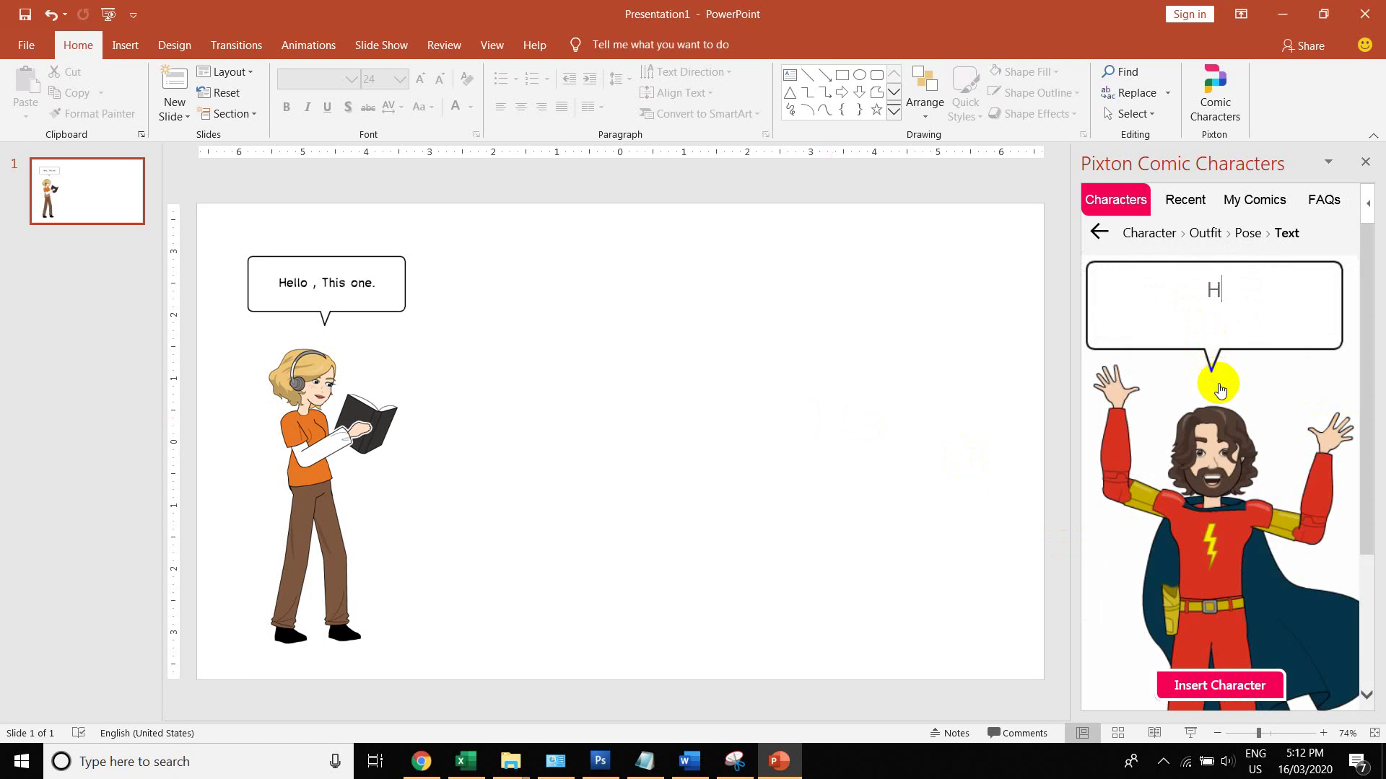
{"action": "type", "text": "ha ah"}
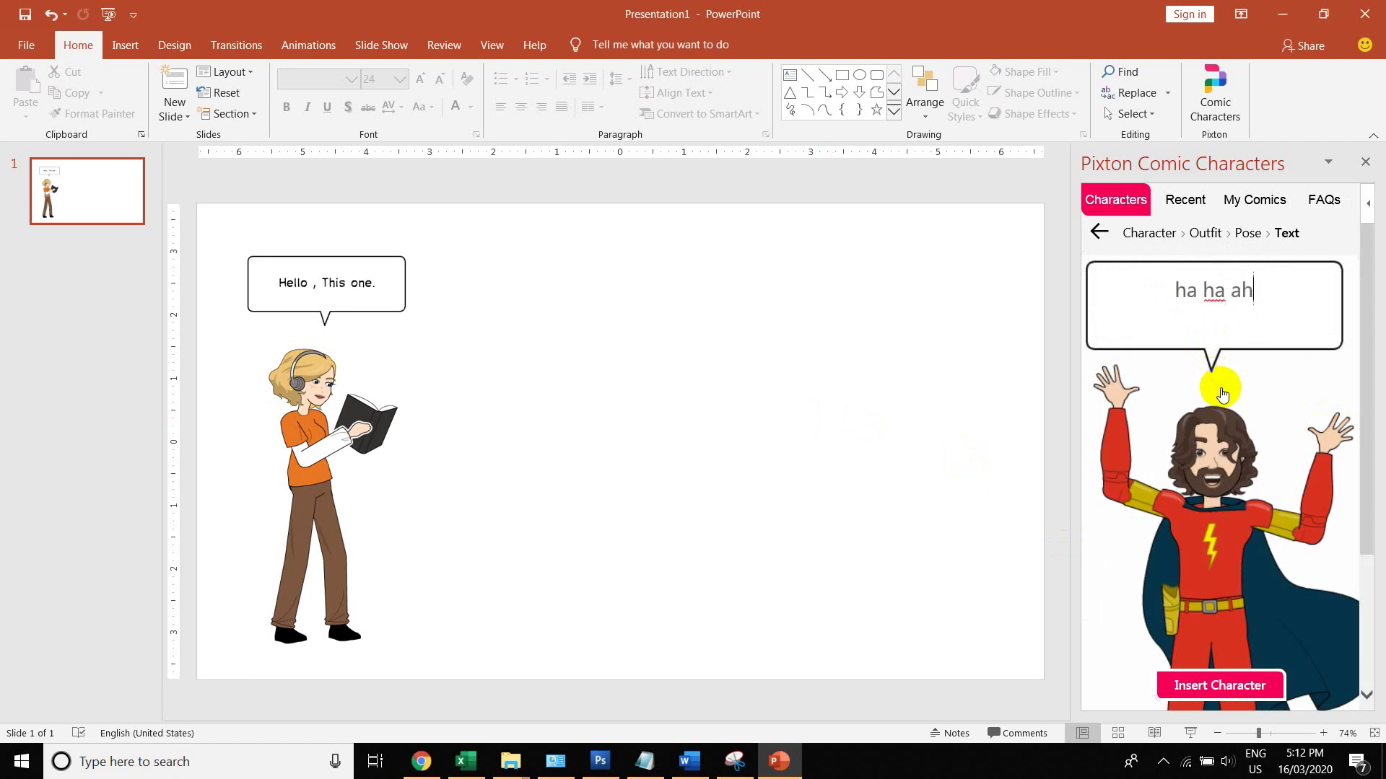
{"action": "key", "text": "BackSpace"}
{"action": "key", "text": "BackSpace"}
{"action": "key", "text": "BackSpace"}
{"action": "type", "text": "ha"}
{"action": "left_click", "coordinate": [1247, 690]}
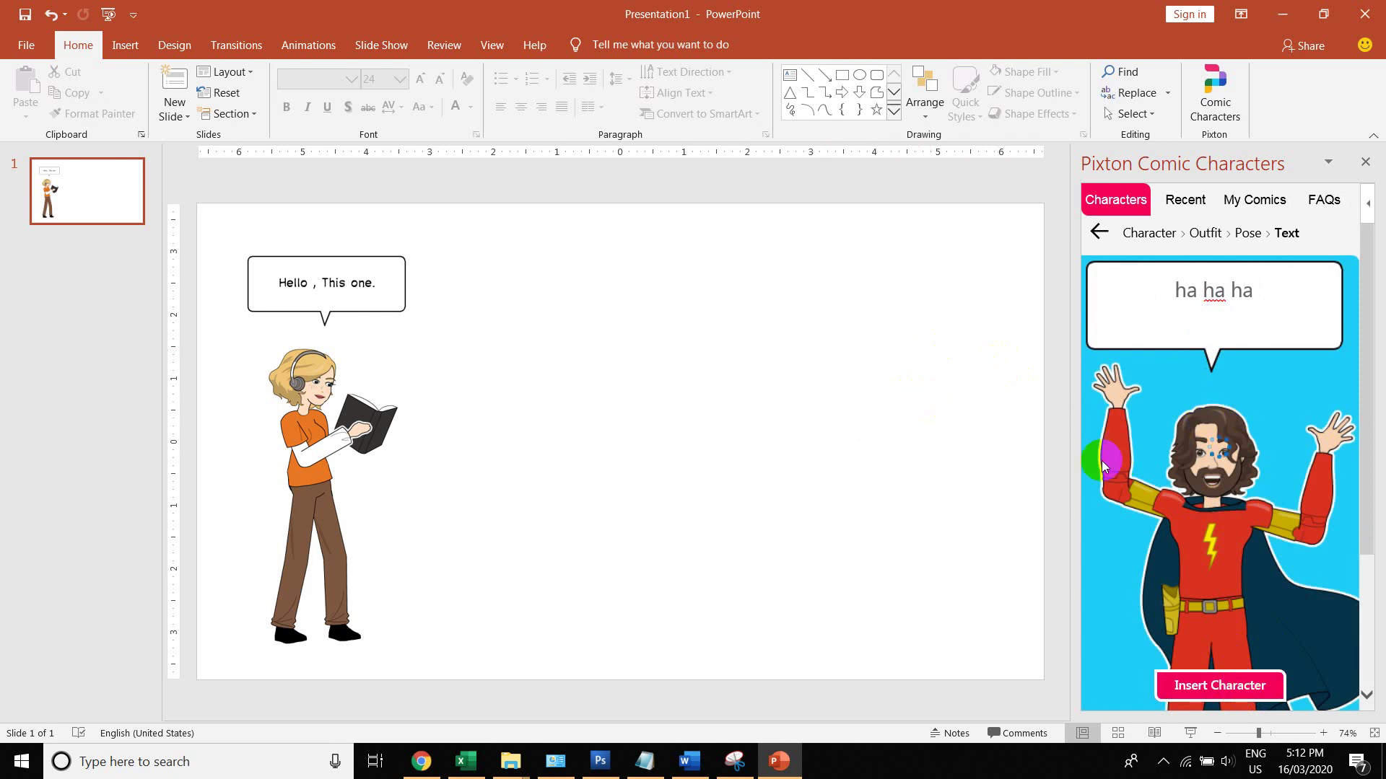
Step: Move the superhero to the slide centre beside the reader and shrink him slightly
{"action": "left_click", "coordinate": [1200, 675]}
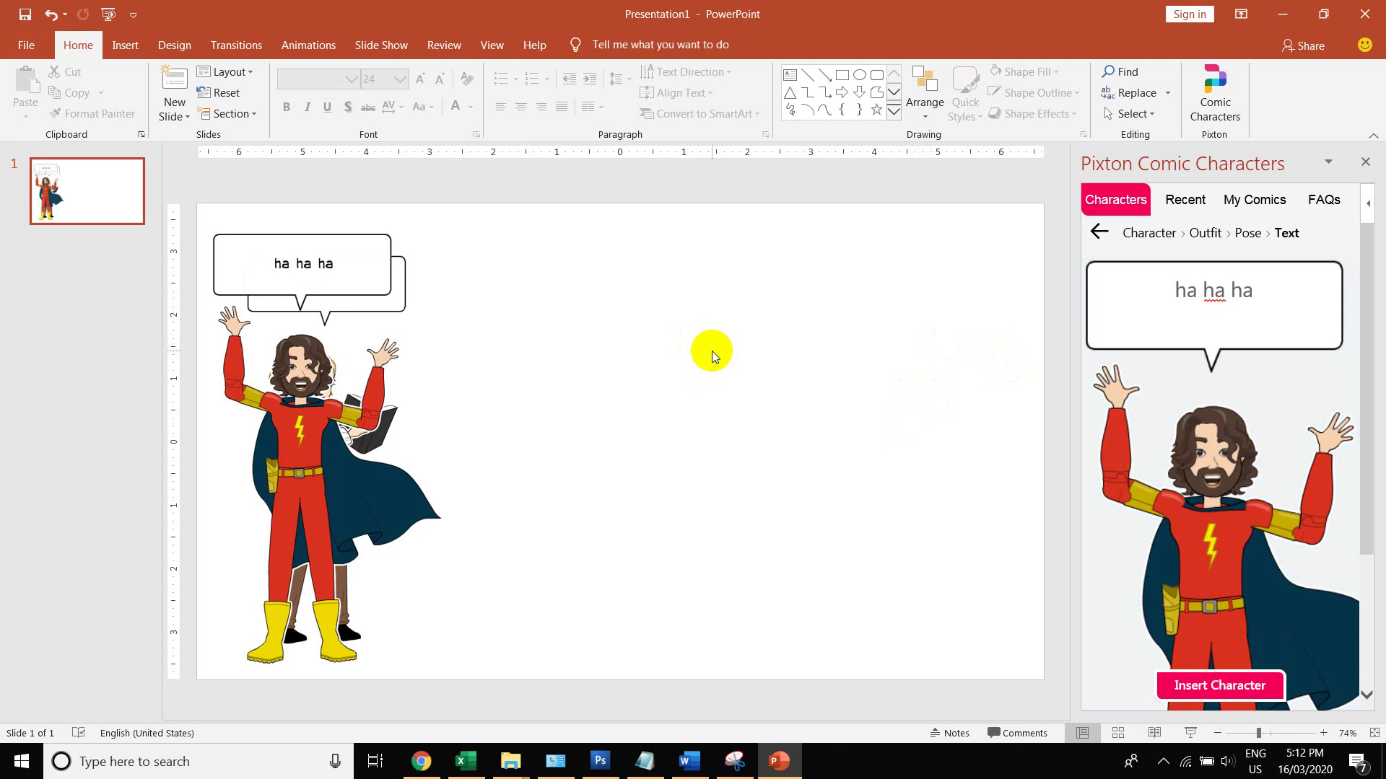
{"action": "left_click_drag", "start_coordinate": [312, 379], "coordinate": [695, 401]}
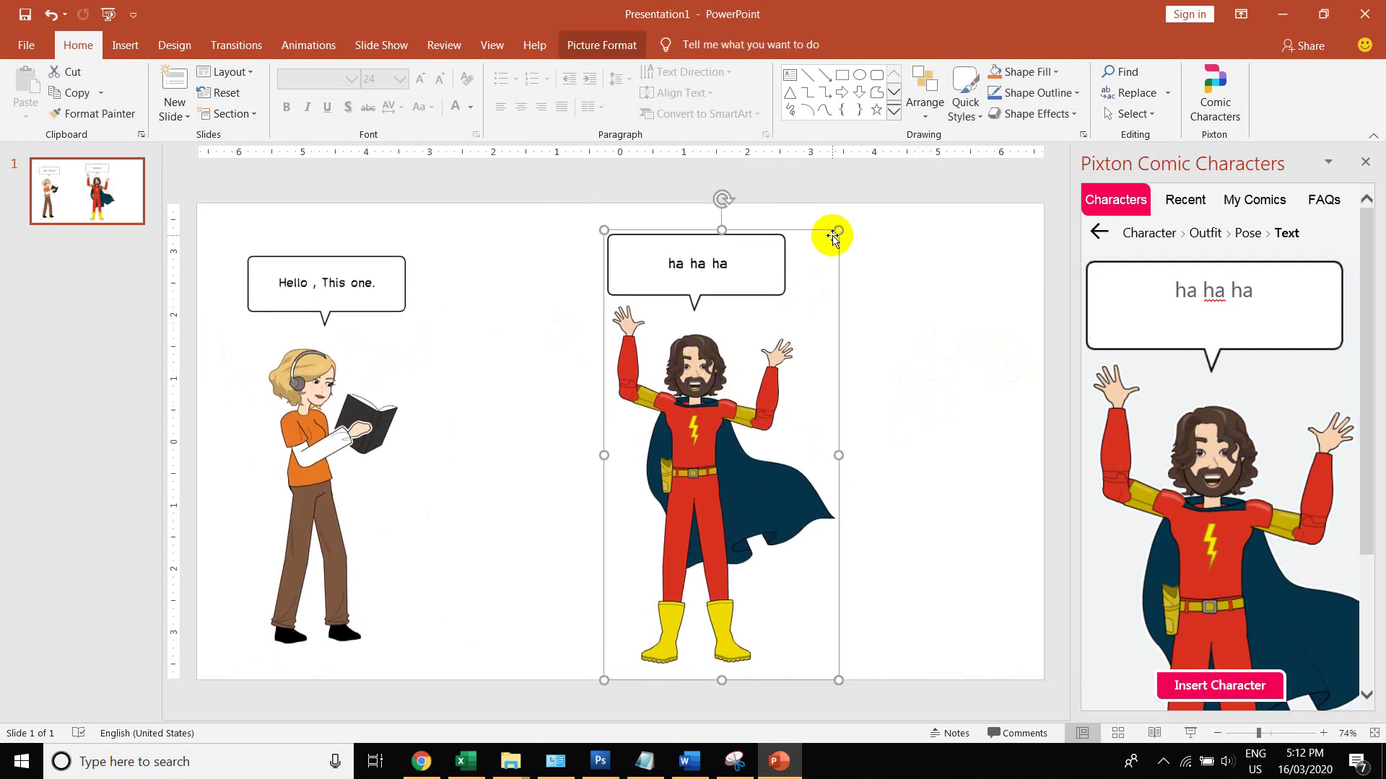
{"action": "left_click_drag", "start_coordinate": [803, 270], "coordinate": [718, 245]}
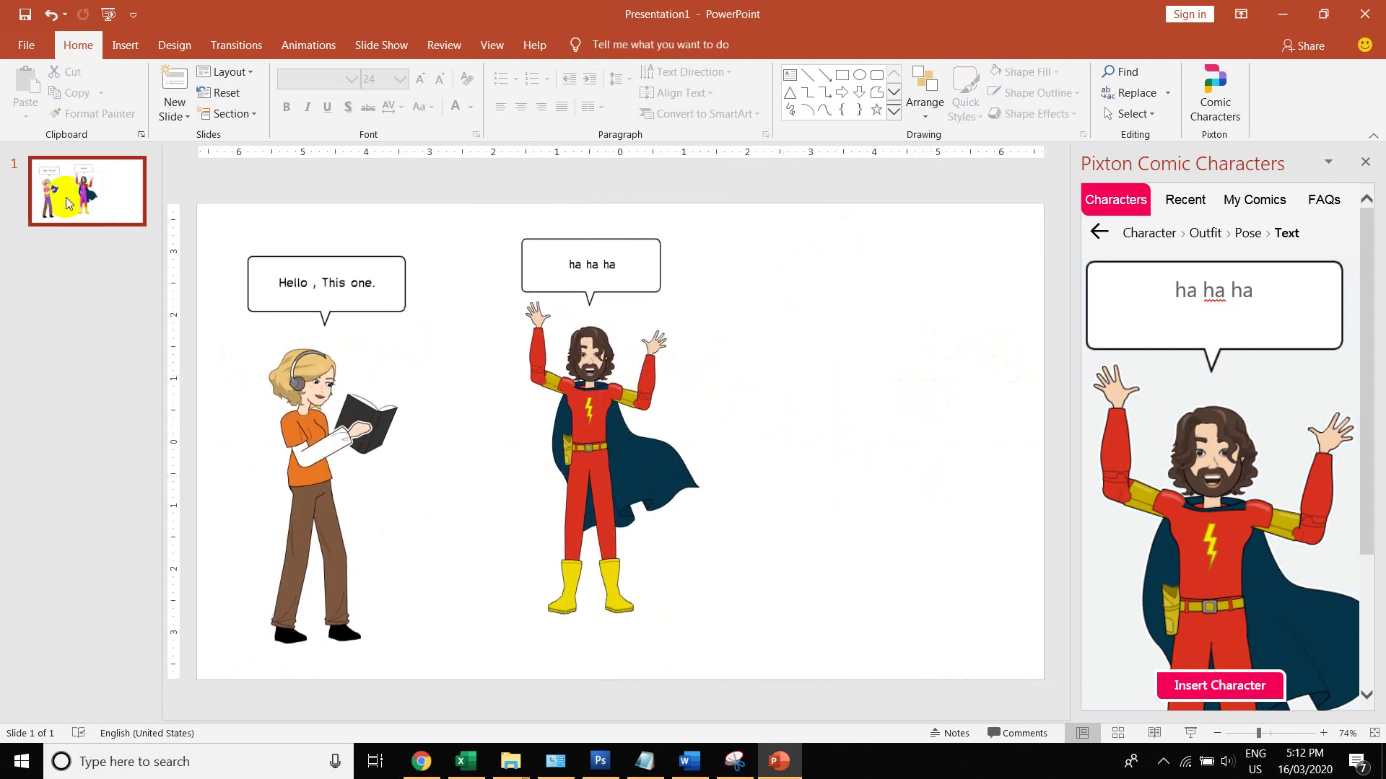
{"action": "left_click", "coordinate": [1115, 202]}
Step: From the Office Add-ins store, add Emoji Keyboard and accept its license terms
{"action": "left_click", "coordinate": [125, 45]}
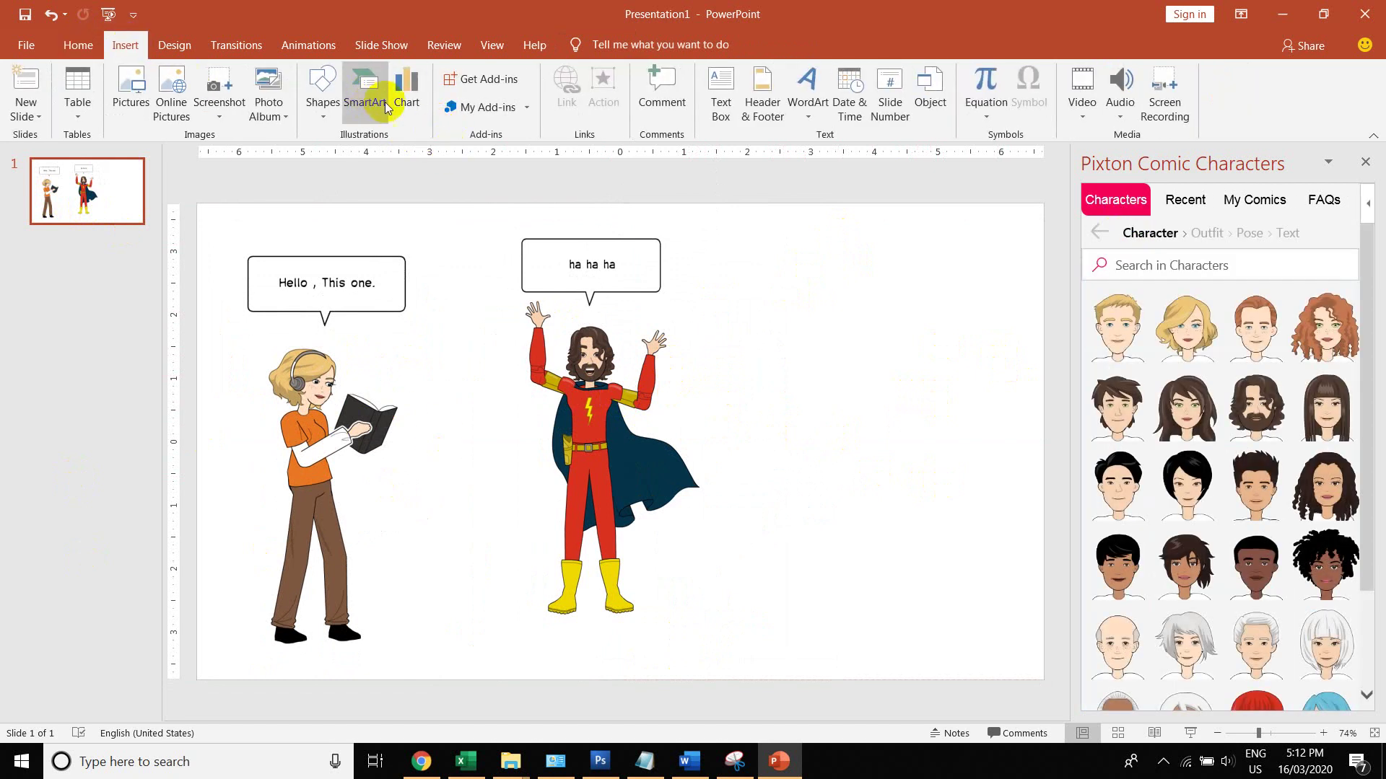
{"action": "left_click", "coordinate": [485, 109]}
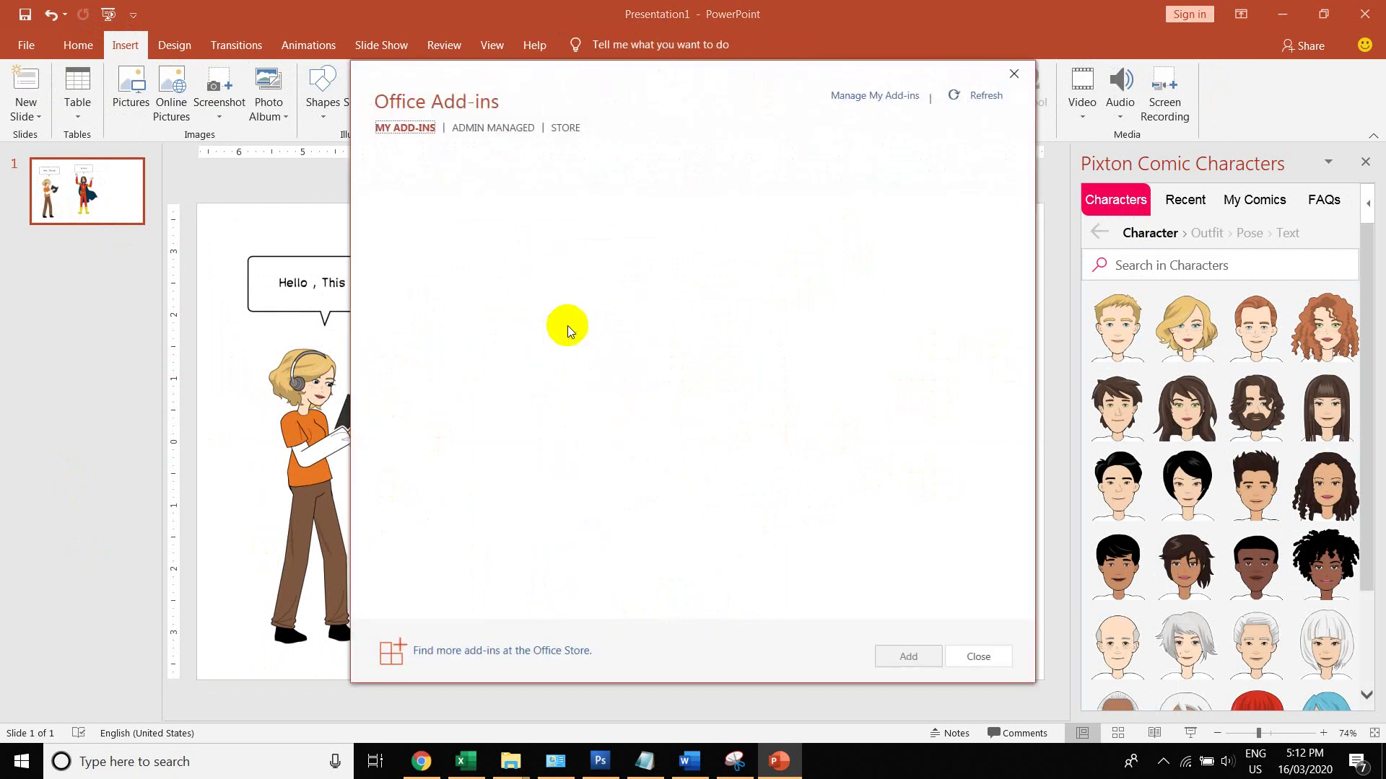
{"action": "left_click", "coordinate": [566, 127]}
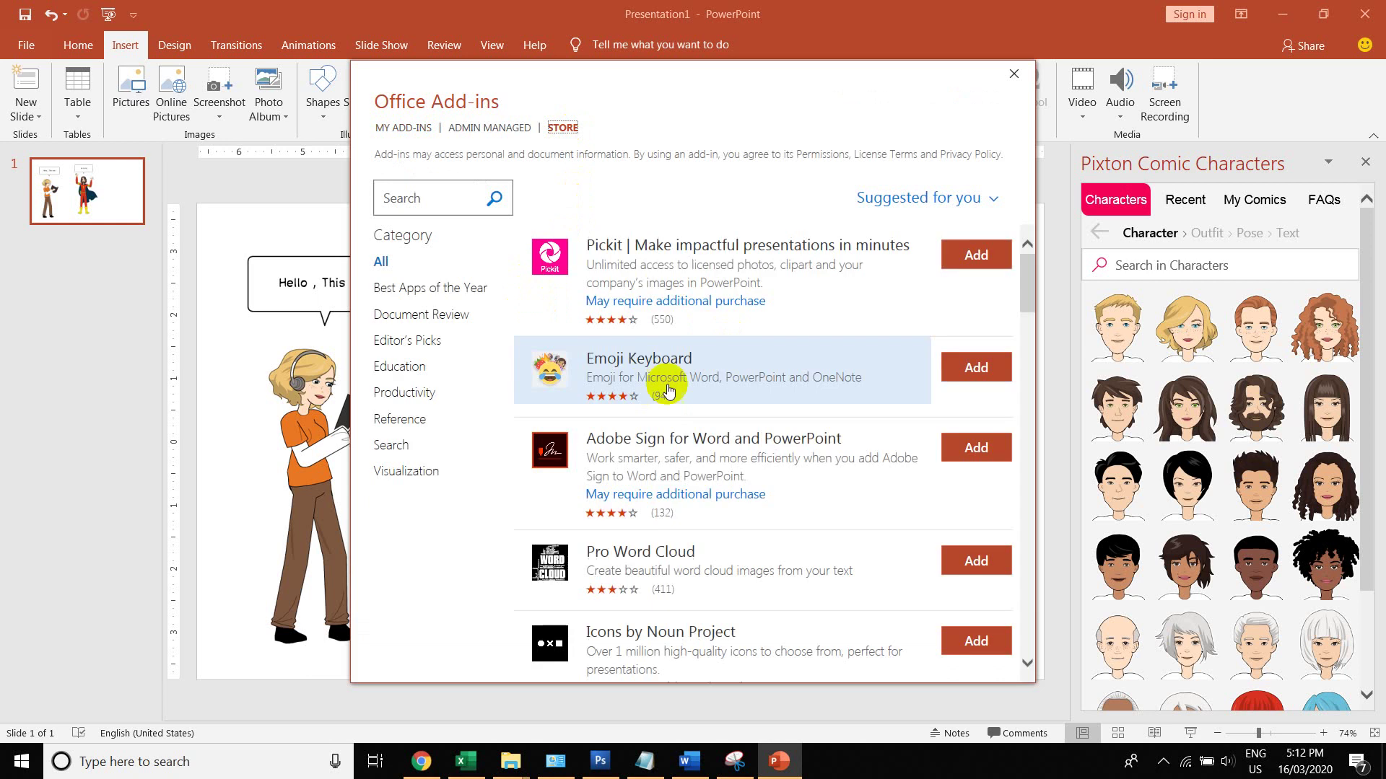
{"action": "left_click", "coordinate": [978, 368]}
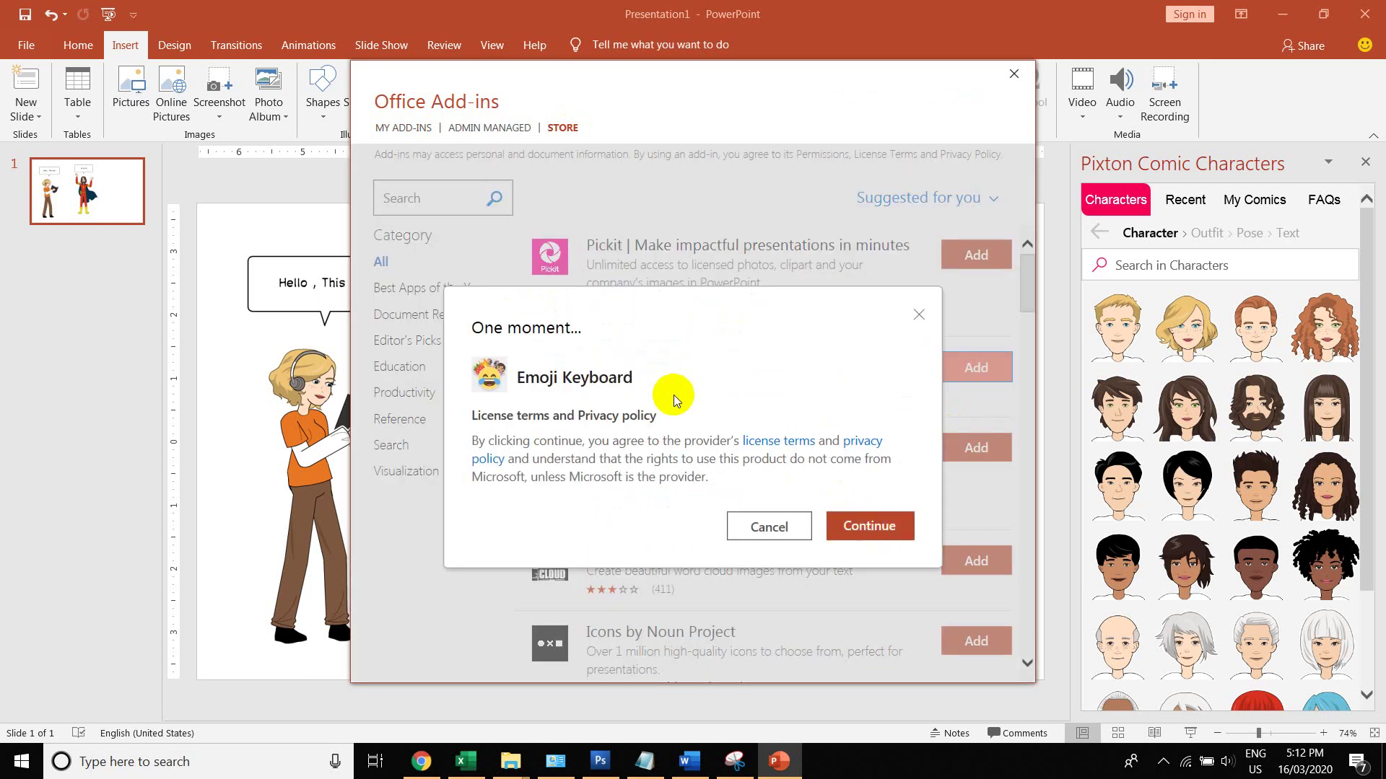
{"action": "left_click", "coordinate": [870, 538]}
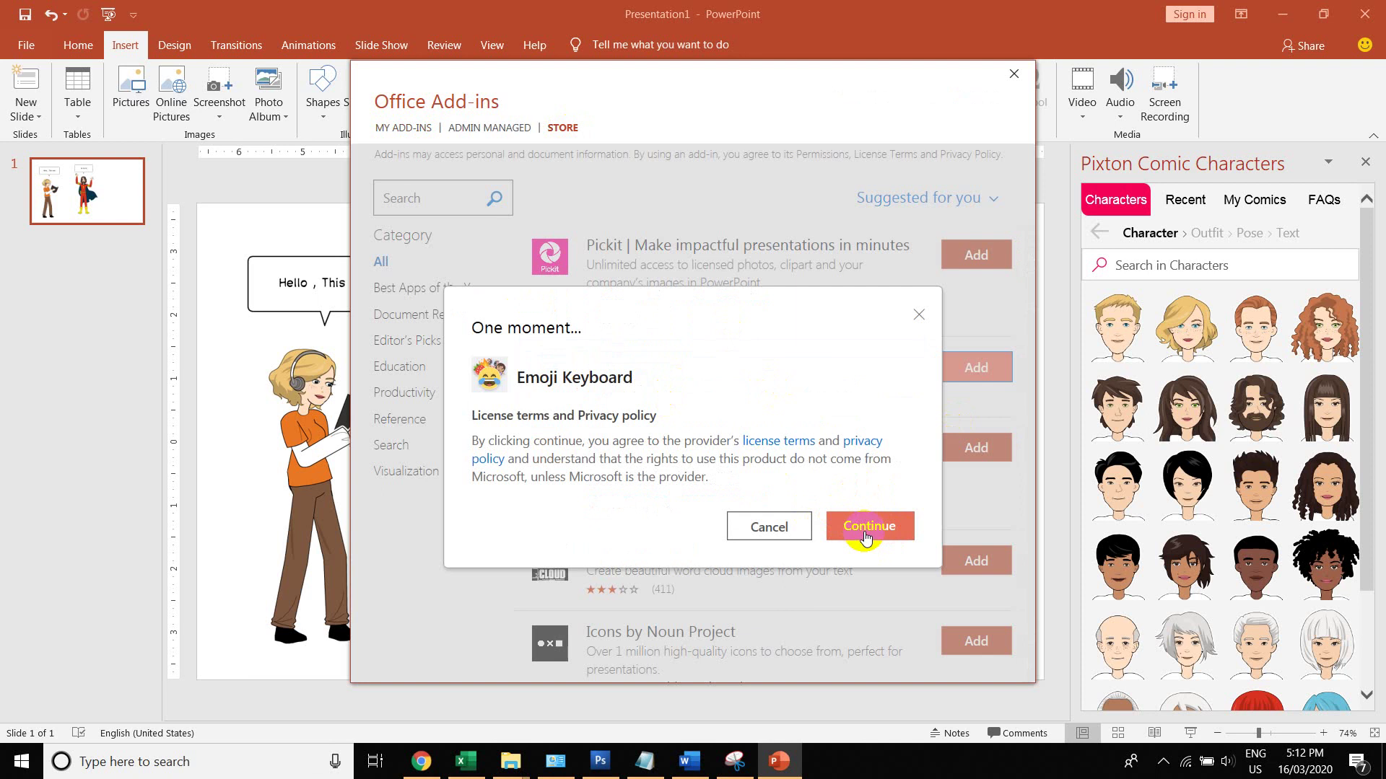
{"action": "left_click", "coordinate": [866, 537]}
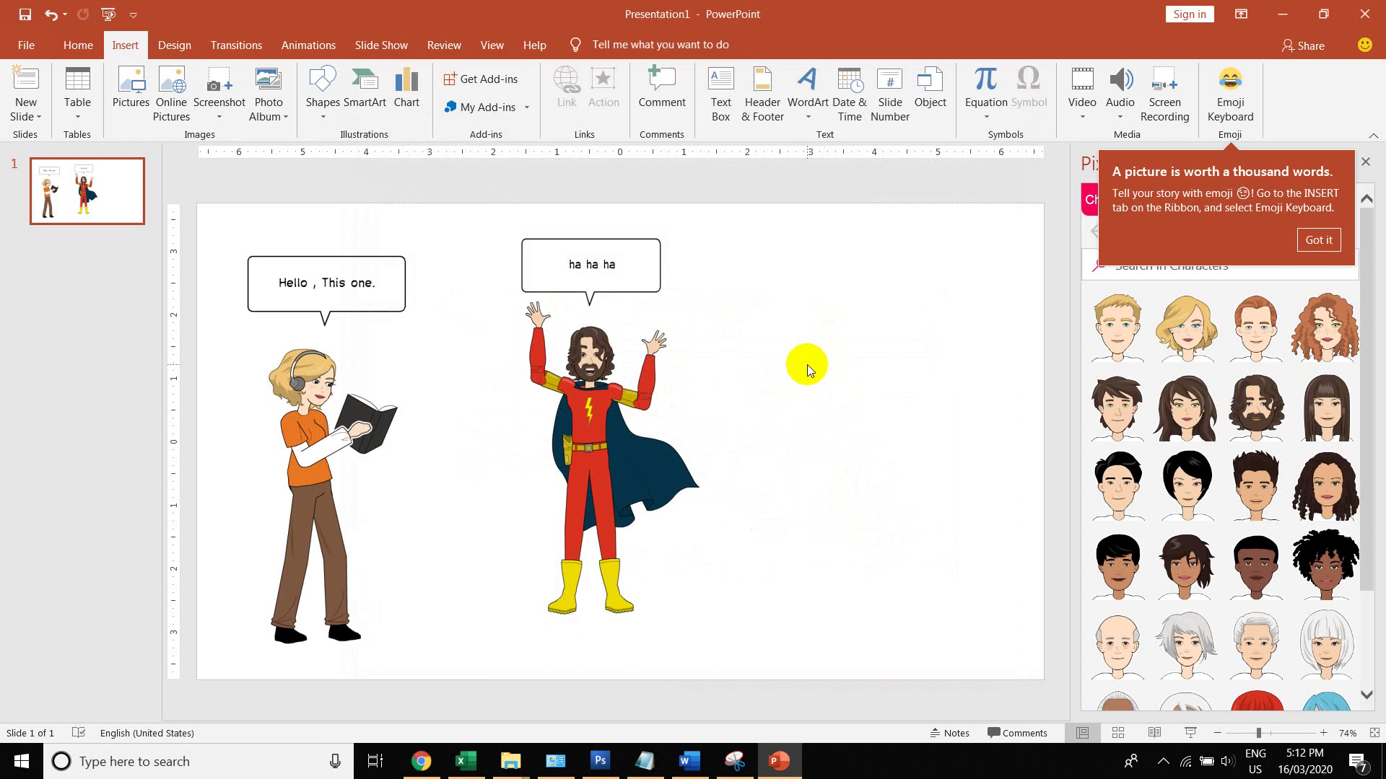
Step: Dismiss the Emoji Keyboard tip and close the Pixton Comic Characters pane
{"action": "left_click", "coordinate": [1337, 233]}
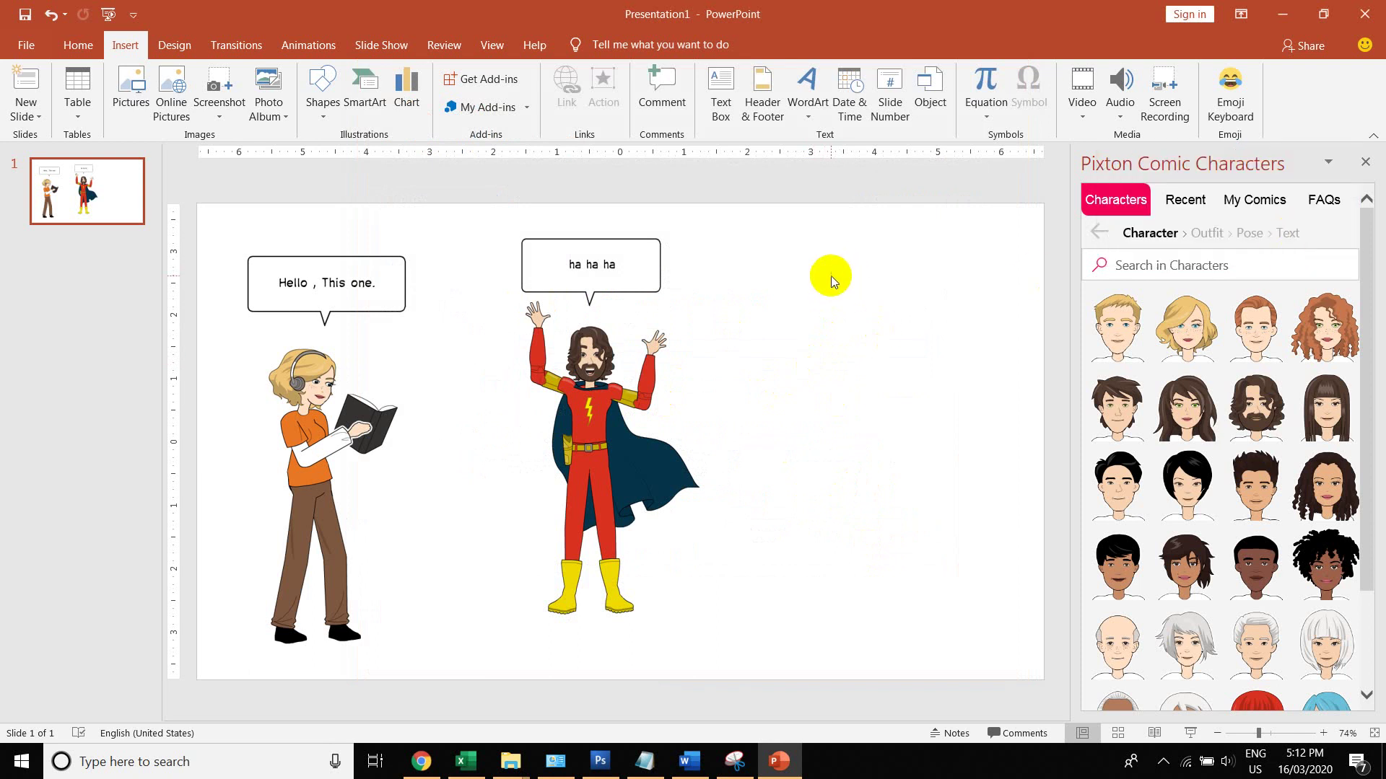
{"action": "left_click", "coordinate": [78, 45]}
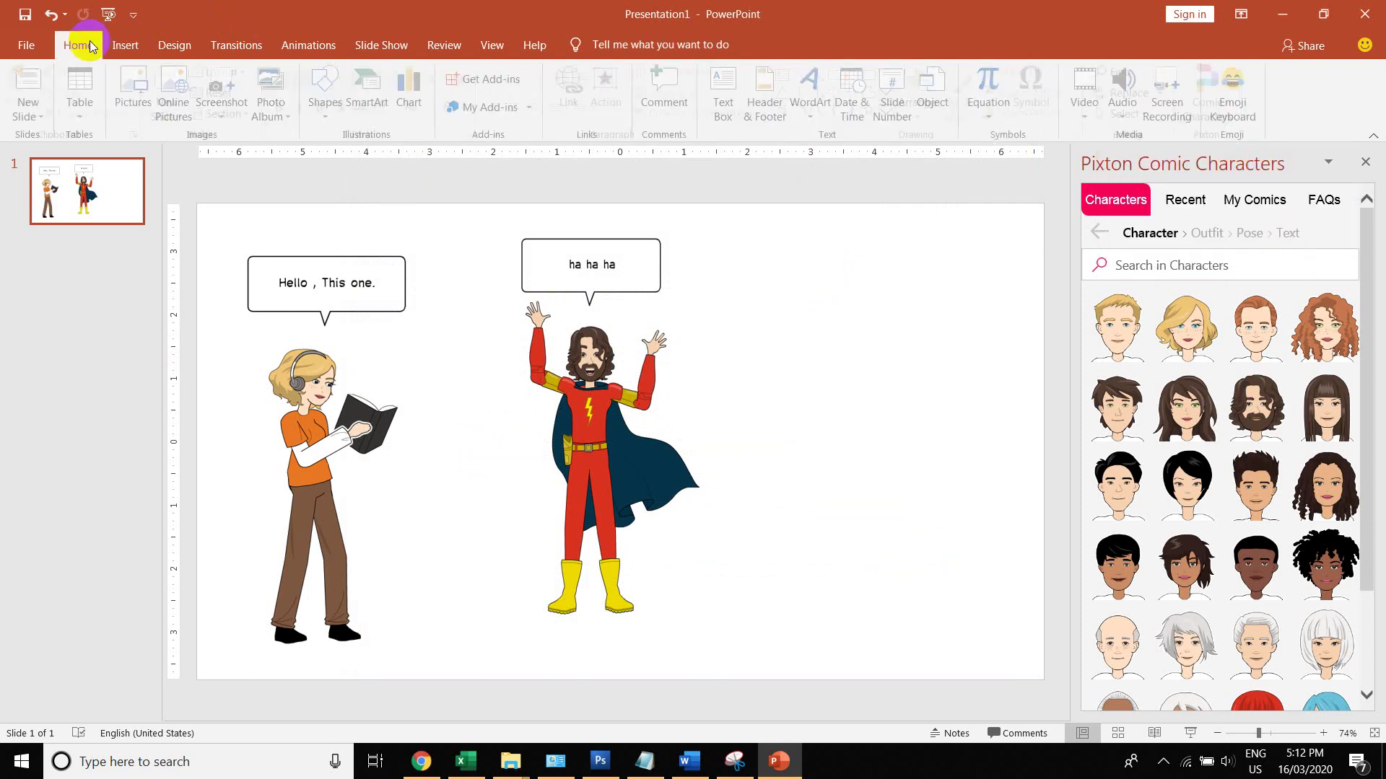
{"action": "left_click", "coordinate": [125, 44]}
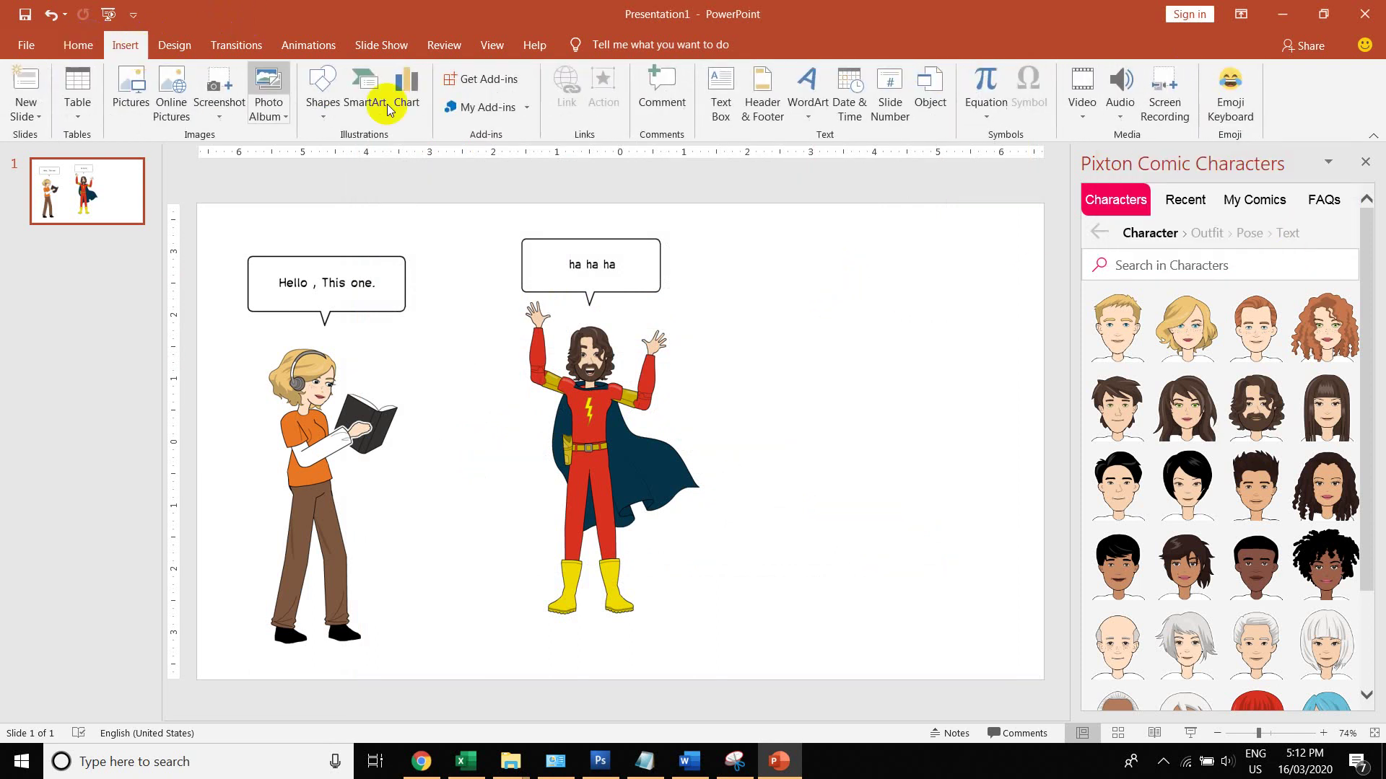
{"action": "left_click", "coordinate": [1364, 162]}
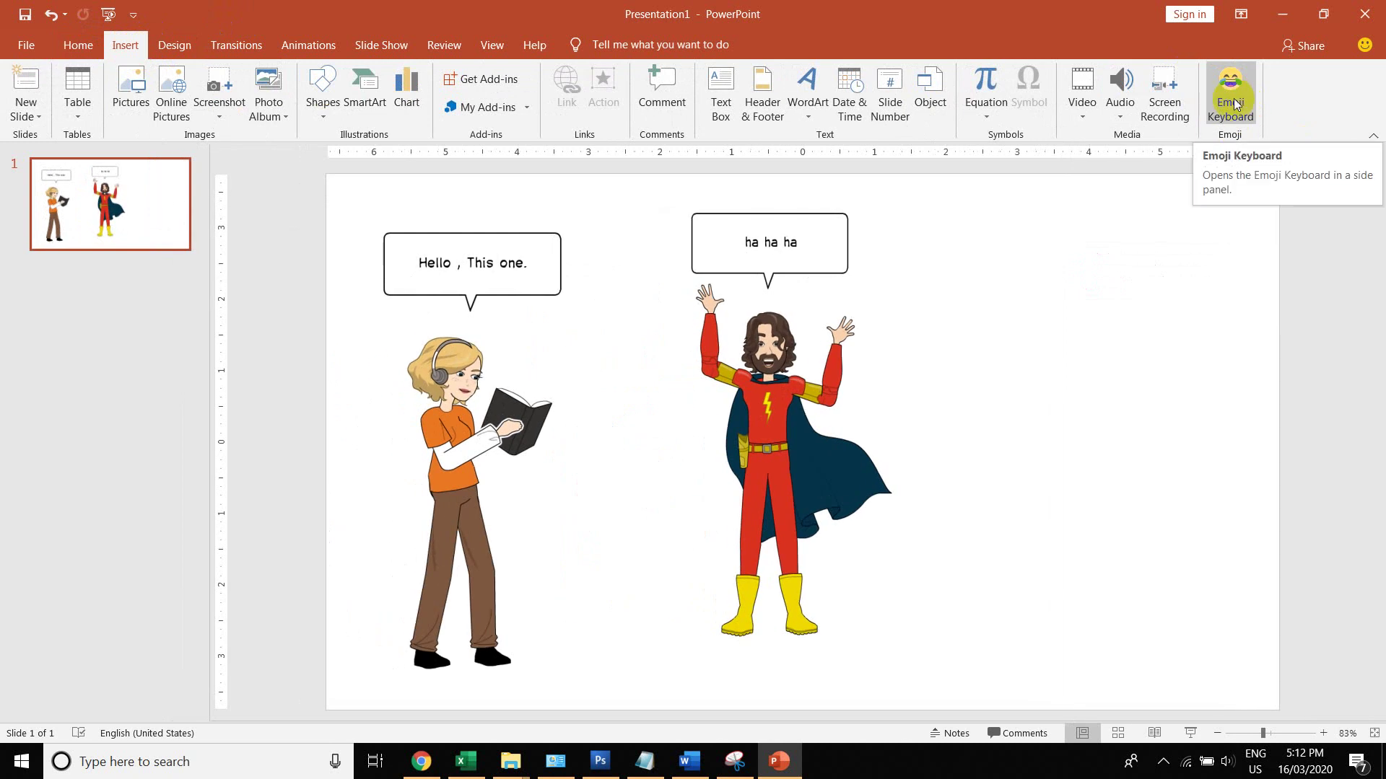
Step: Insert the winking tongue-out emoji and shrink it over the superhero's face
{"action": "left_click", "coordinate": [1231, 94]}
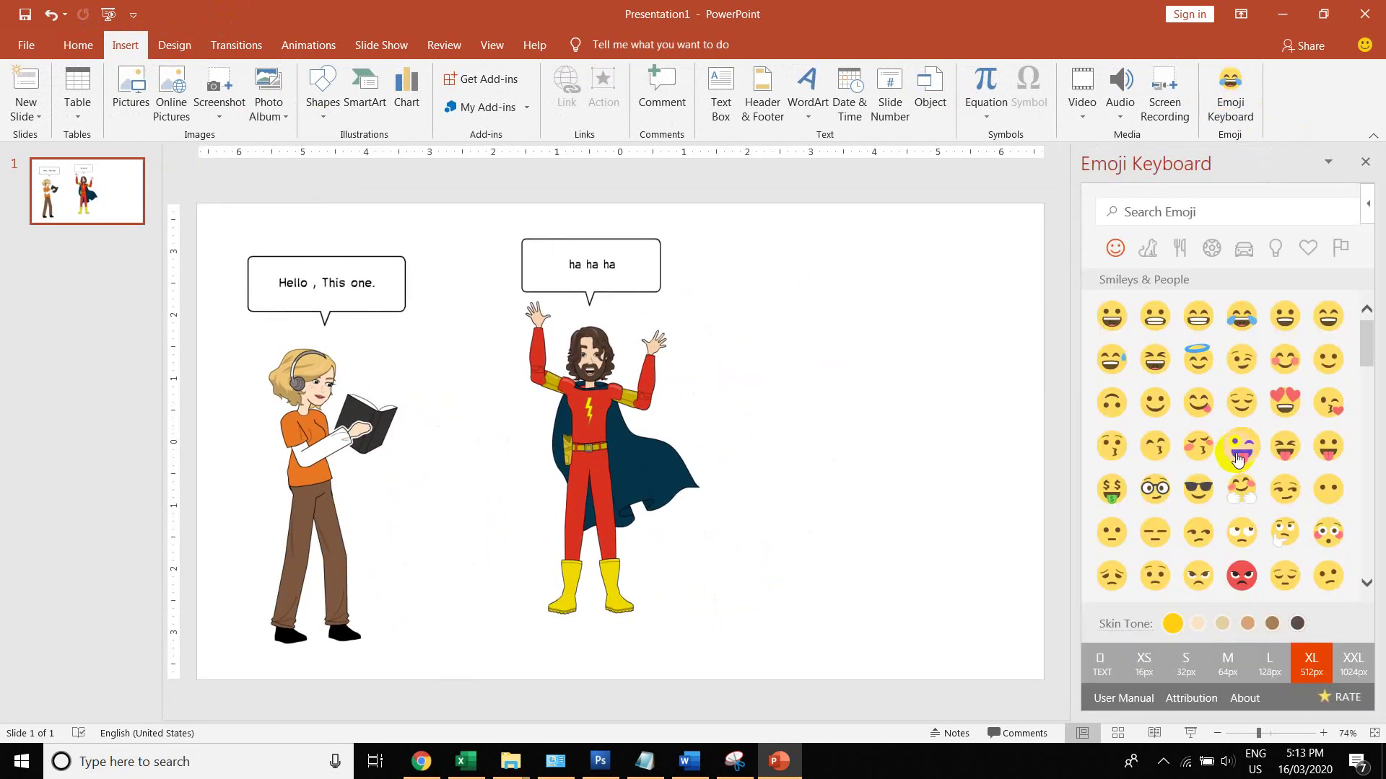
{"action": "left_click", "coordinate": [1242, 446]}
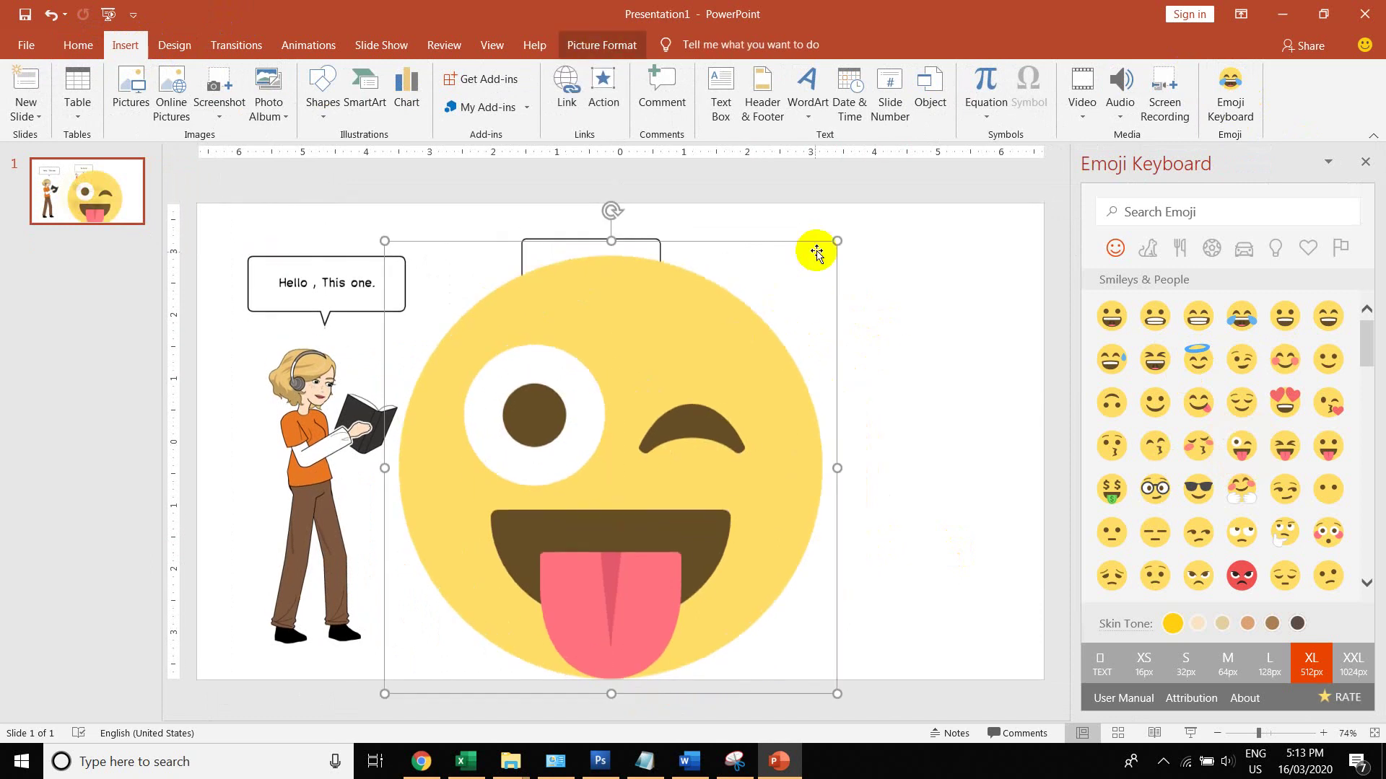
{"action": "mouse_move", "coordinate": [832, 244]}
{"action": "left_mouse_down"}
{"action": "mouse_move", "coordinate": [481, 597]}
{"action": "mouse_move", "coordinate": [616, 333]}
{"action": "left_mouse_up"}
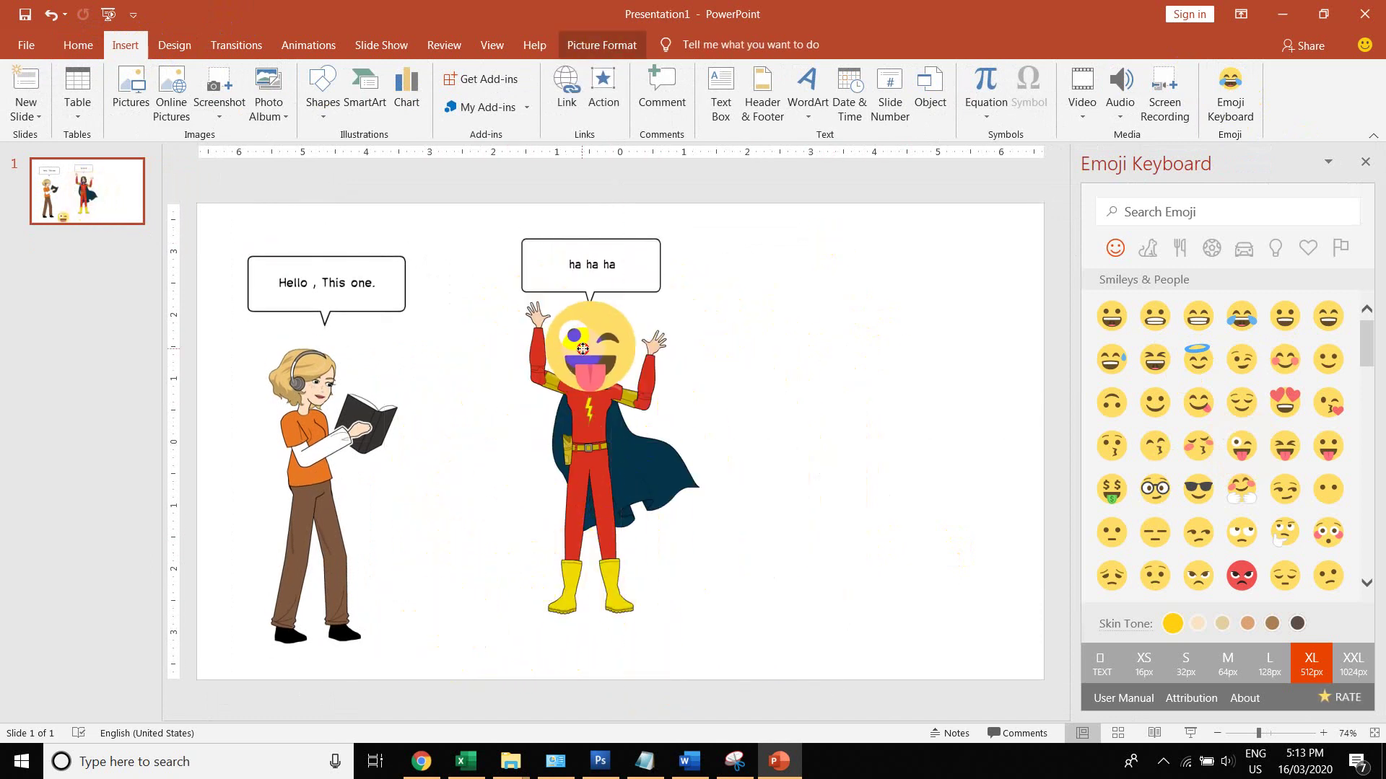
{"action": "left_click", "coordinate": [1007, 493]}
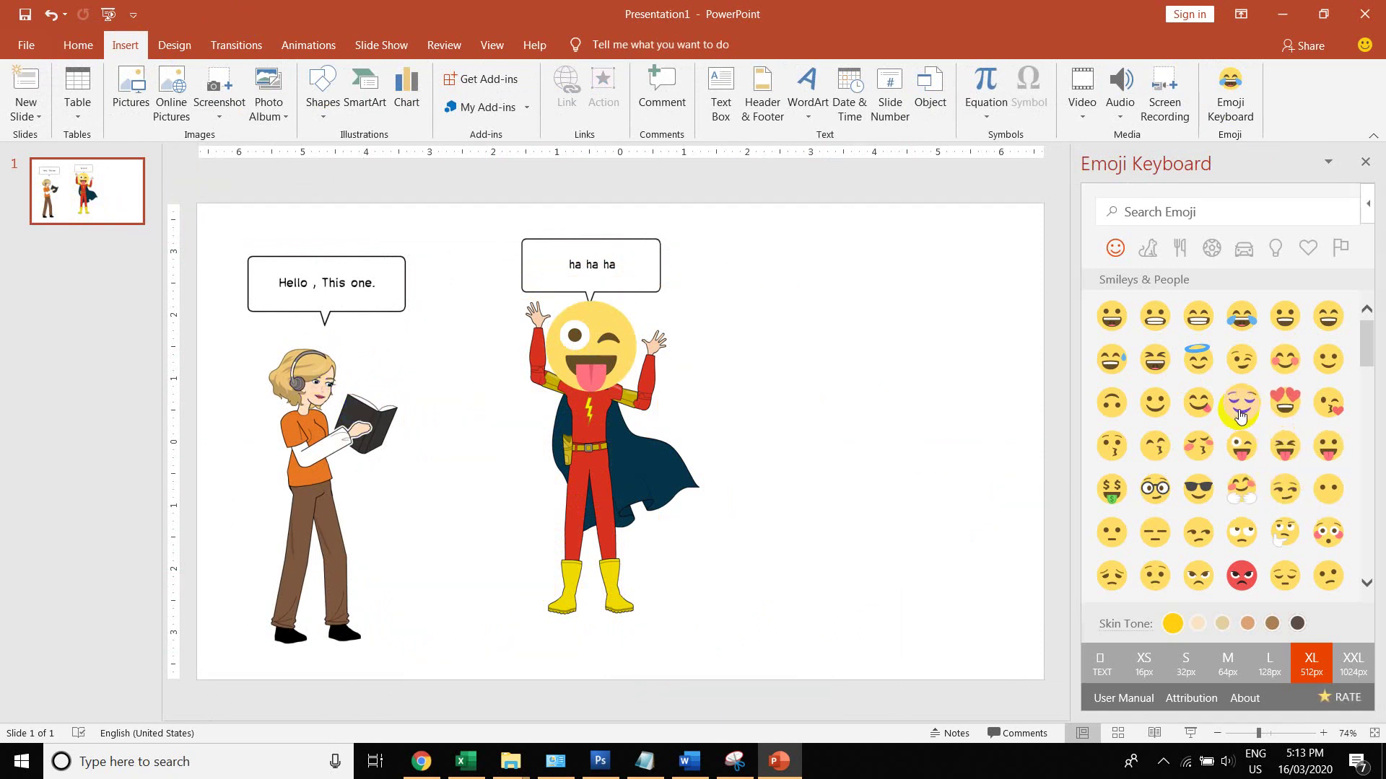
Step: Insert the smirking-face emoji, shrink it to head size, and leave it at the lower right
{"action": "left_click", "coordinate": [1286, 489]}
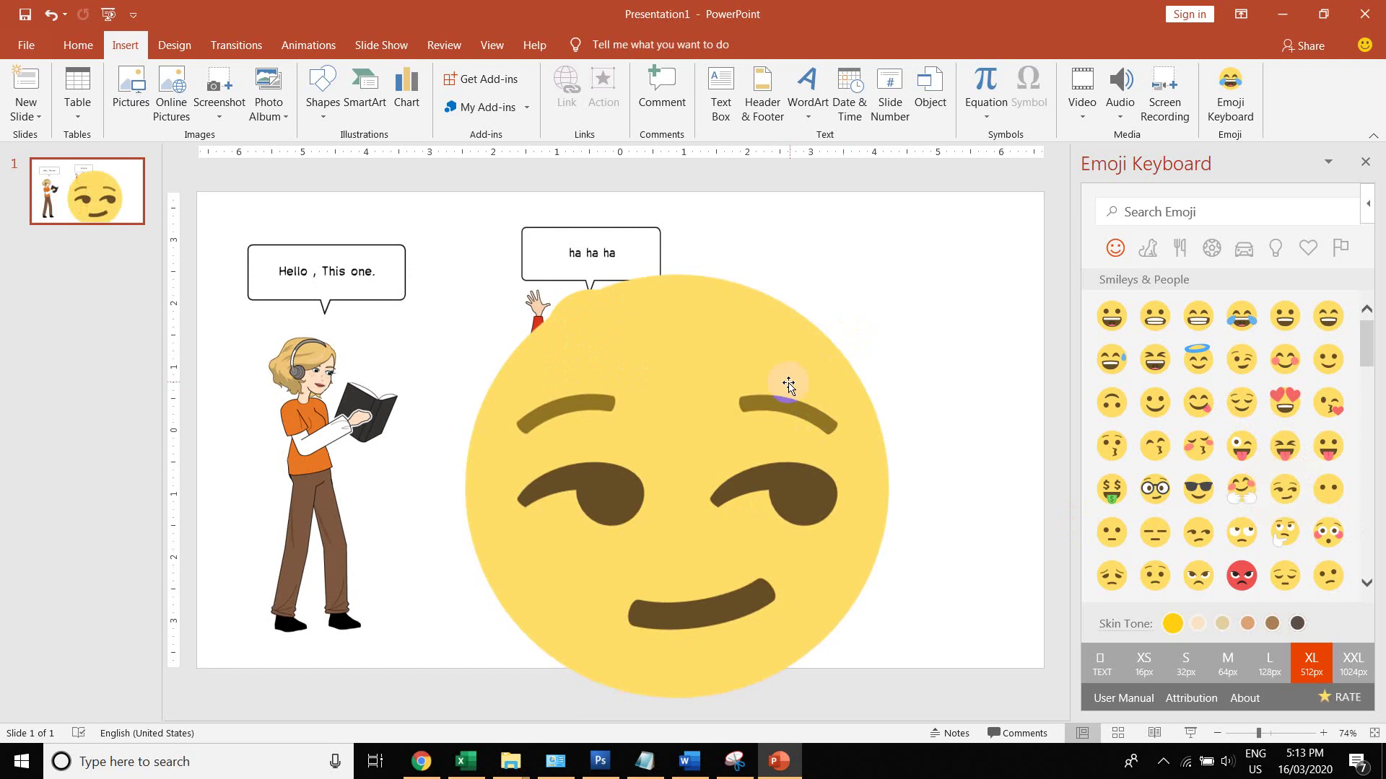
{"action": "left_click_drag", "start_coordinate": [903, 255], "coordinate": [584, 578]}
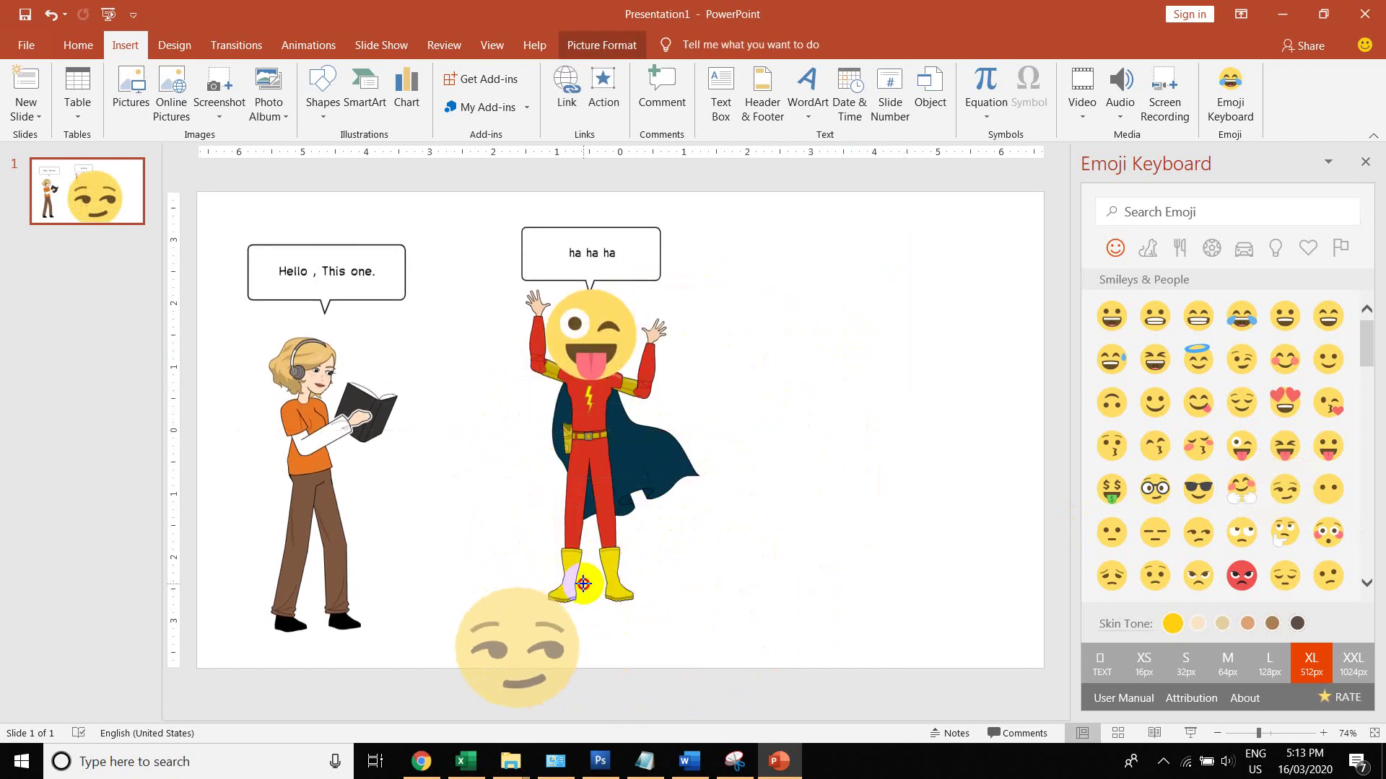
{"action": "left_click_drag", "start_coordinate": [540, 646], "coordinate": [332, 406]}
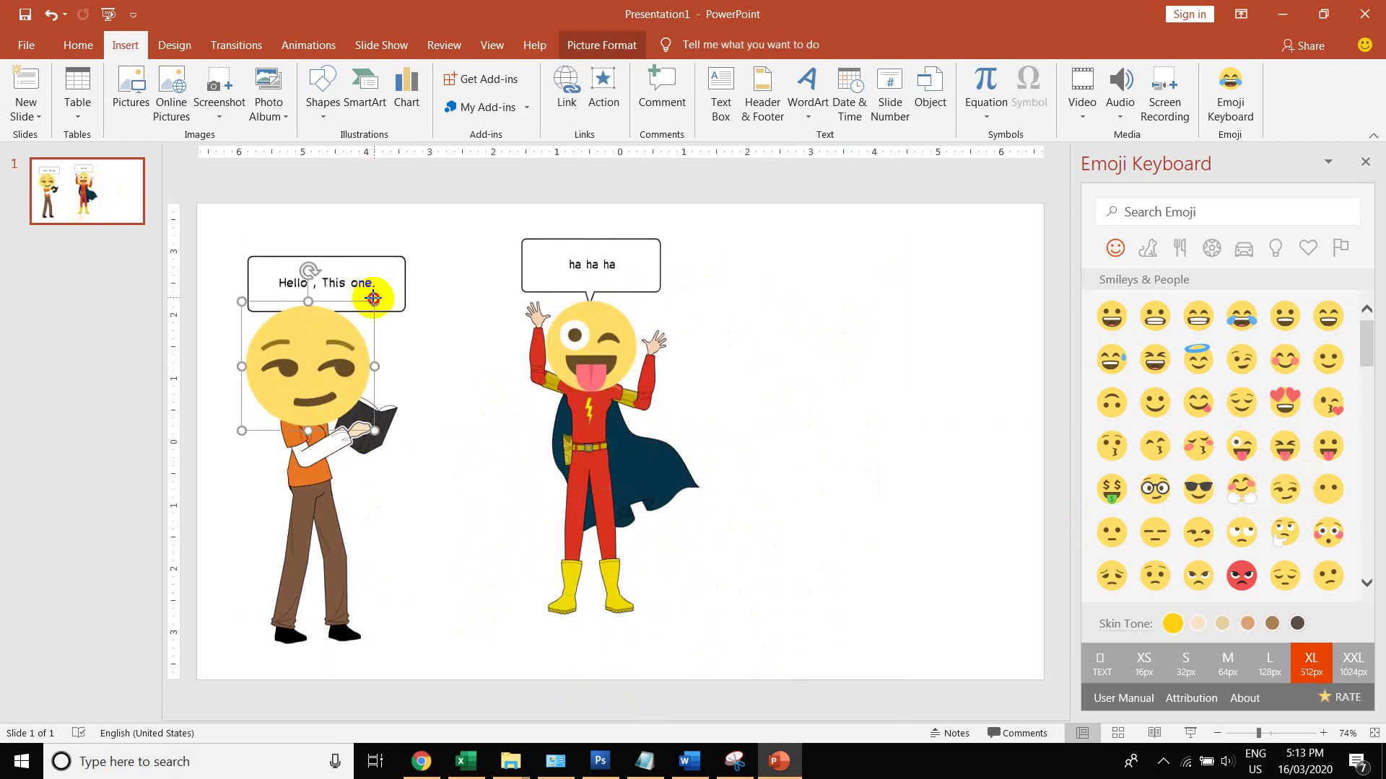
{"action": "mouse_move", "coordinate": [372, 300]}
{"action": "left_mouse_down"}
{"action": "mouse_move", "coordinate": [332, 331]}
{"action": "mouse_move", "coordinate": [348, 333]}
{"action": "left_mouse_up"}
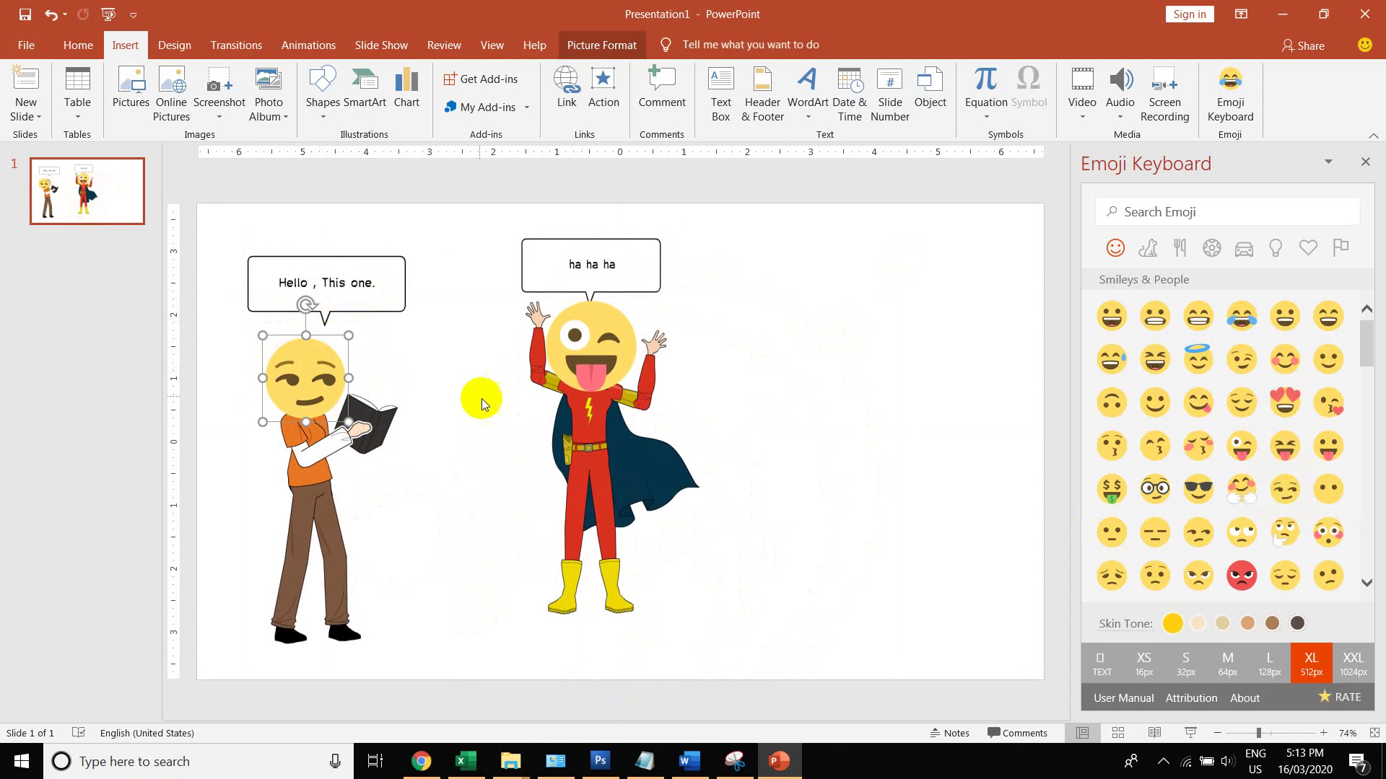
{"action": "left_click", "coordinate": [479, 396]}
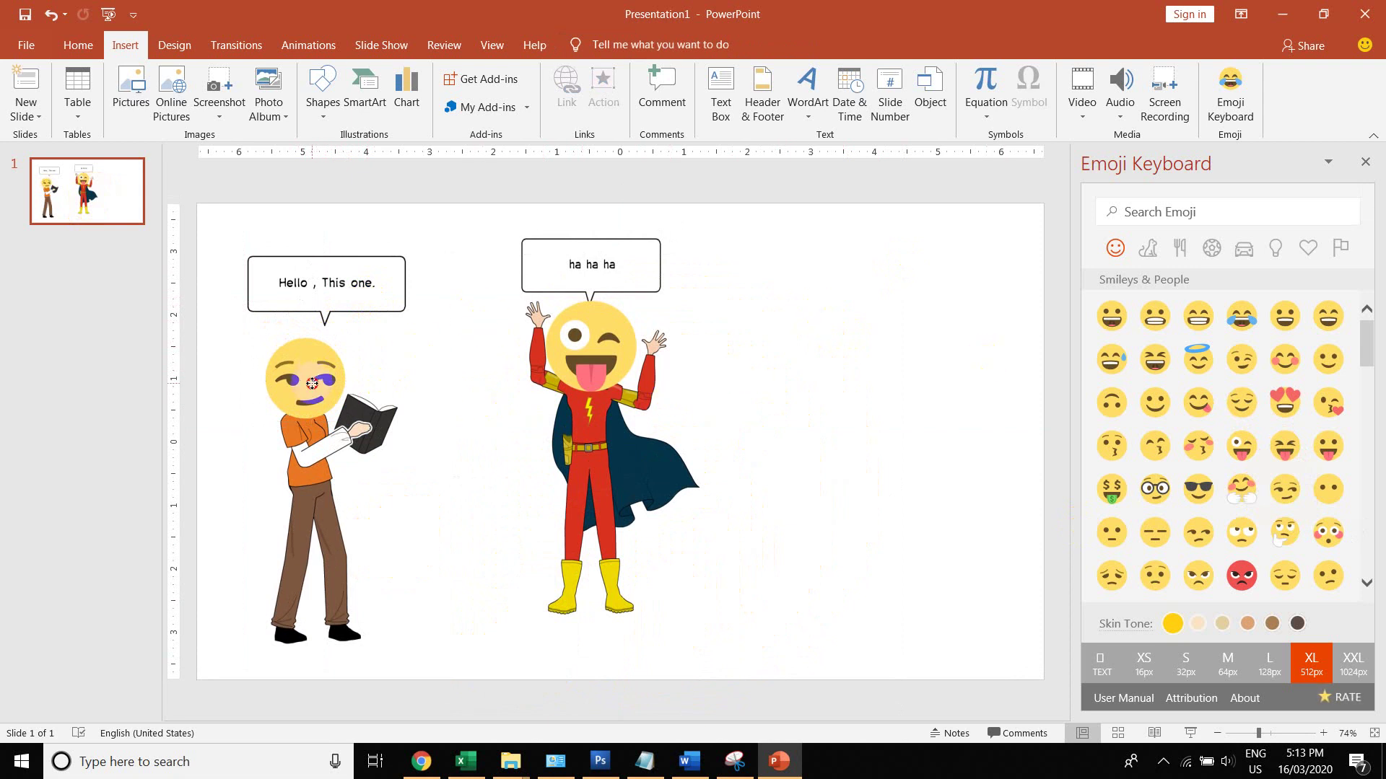
{"action": "left_click_drag", "start_coordinate": [306, 382], "coordinate": [876, 570]}
{"action": "left_click", "coordinate": [882, 381]}
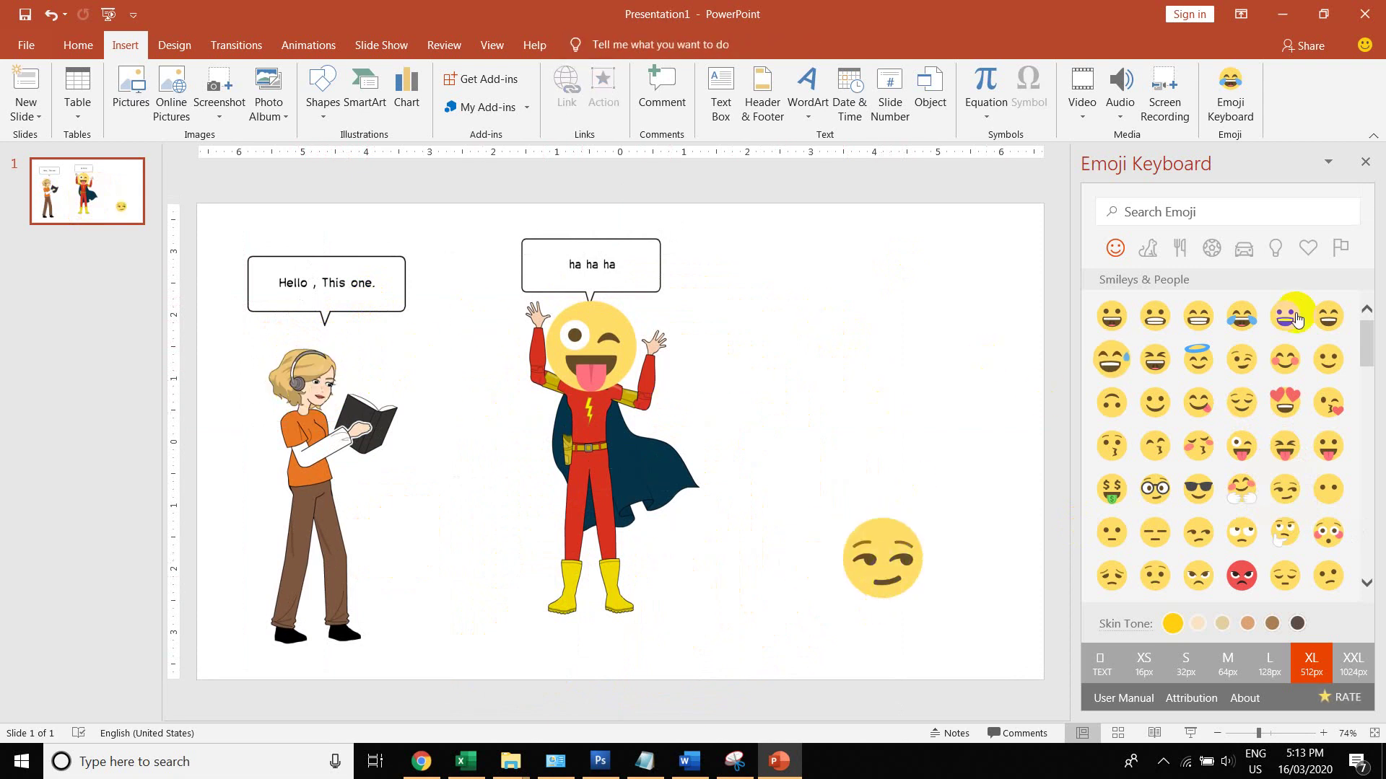